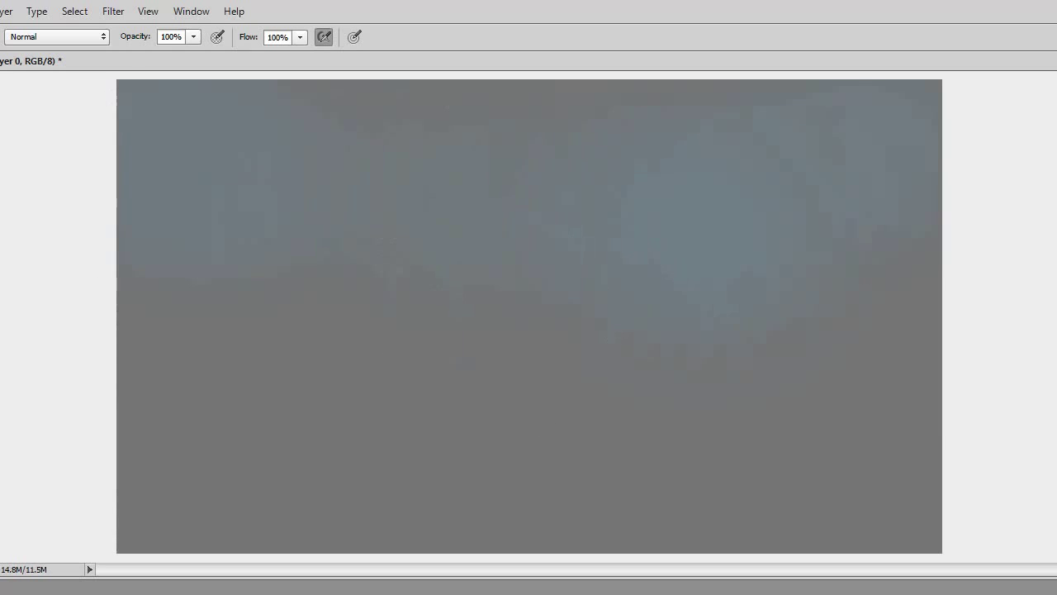
# Step: Paint a light blue-grey sky glow over a brown lower half with a soft tan middle band
pyautogui.moveTo(547, 184); pyautogui.dragTo(594, 335)
pyautogui.moveTo(785, 487); pyautogui.dragTo(248, 487)
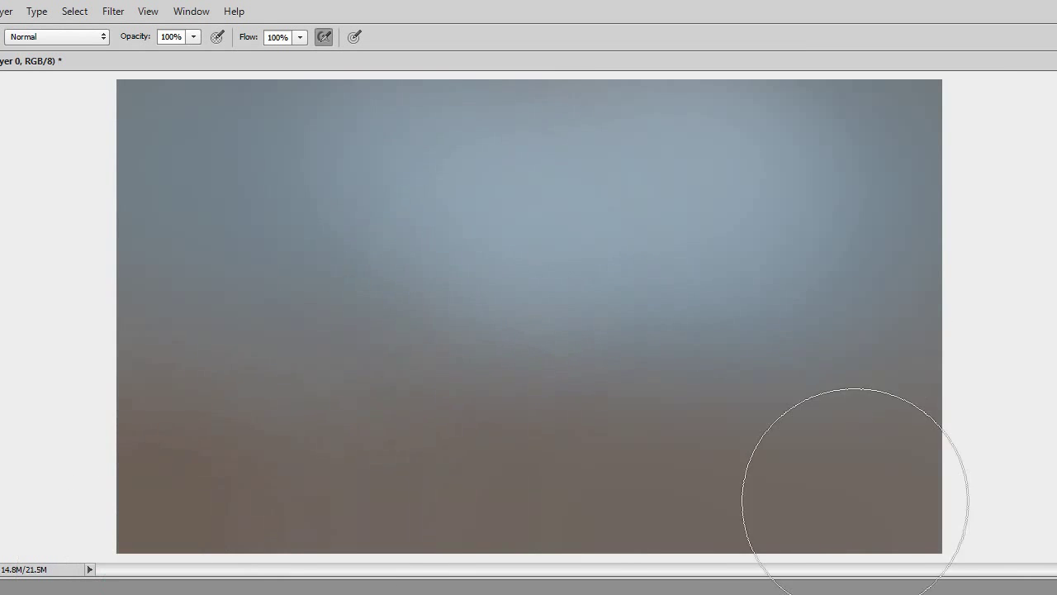
pyautogui.moveTo(1026, 452); pyautogui.dragTo(215, 479)
pyautogui.moveTo(198, 408); pyautogui.dragTo(564, 405)
# Step: With a smaller brush, brighten the upper-left sky with pale yellow, then choose the bird scatter brush
pyautogui.press('[')
pyautogui.press('[')
pyautogui.press('[')
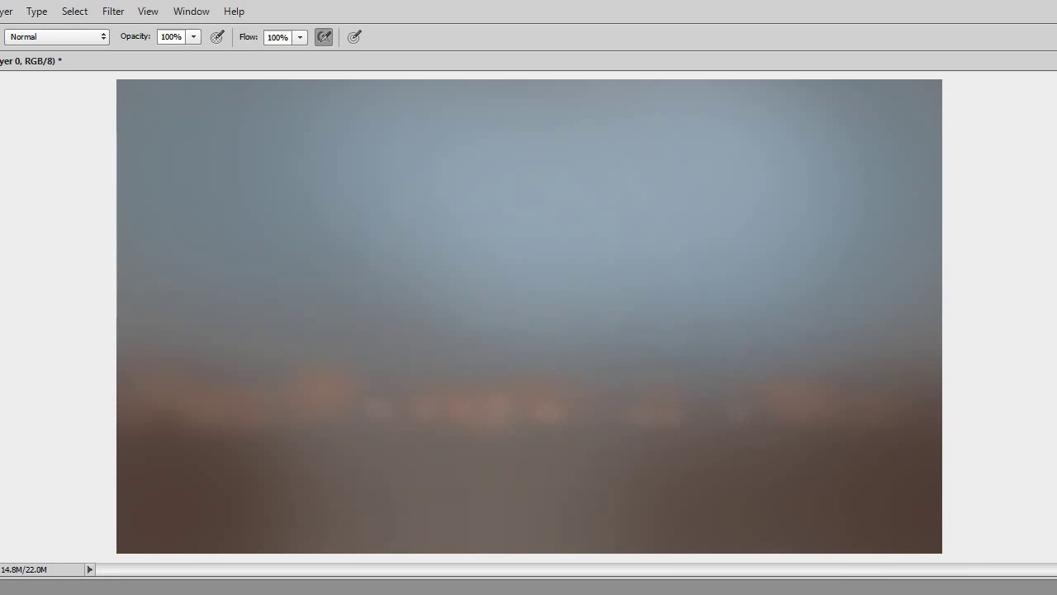
pyautogui.moveTo(273, 215); pyautogui.dragTo(446, 207)
pyautogui.moveTo(344, 259)
pyautogui.mouseDown()
pyautogui.moveTo(388, 236)
pyautogui.moveTo(443, 298)
pyautogui.mouseUp()
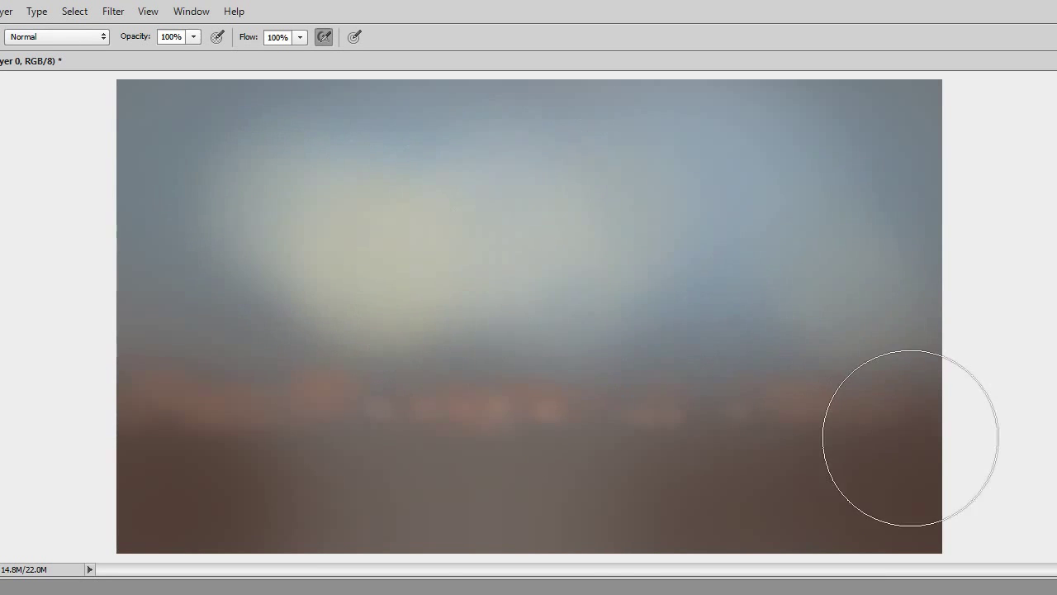
pyautogui.press('.')
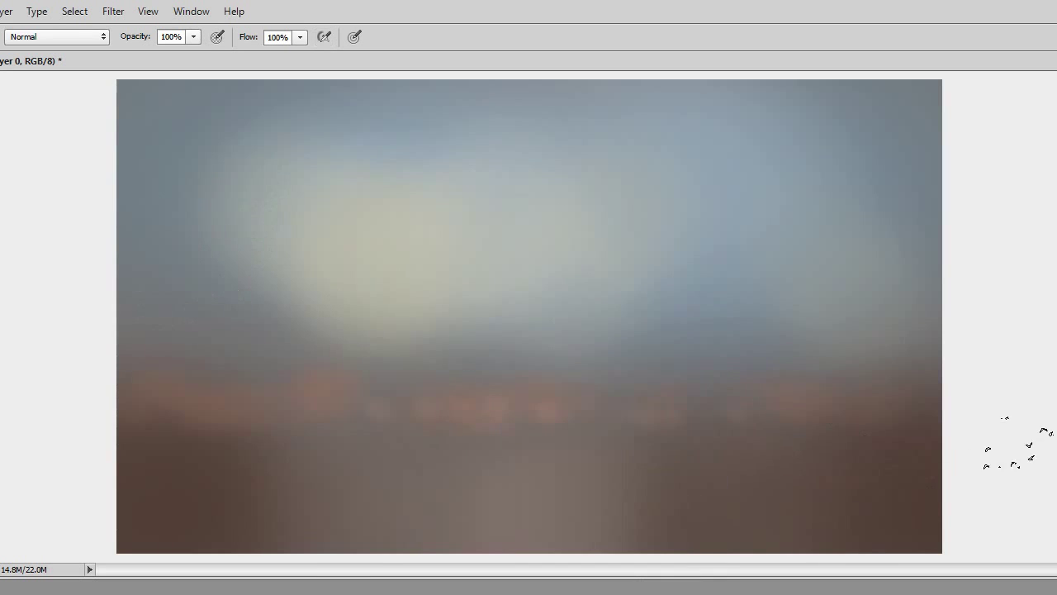
# Step: Stamp bird-mark texture across the ground, along the horizon and in the upper sky
pyautogui.moveTo(909, 446); pyautogui.dragTo(140, 445)
pyautogui.moveTo(314, 314); pyautogui.dragTo(165, 132)
pyautogui.moveTo(743, 306); pyautogui.dragTo(950, 227)
pyautogui.moveTo(442, 322)
pyautogui.mouseDown()
pyautogui.moveTo(867, 252)
pyautogui.moveTo(165, 327)
pyautogui.mouseUp()
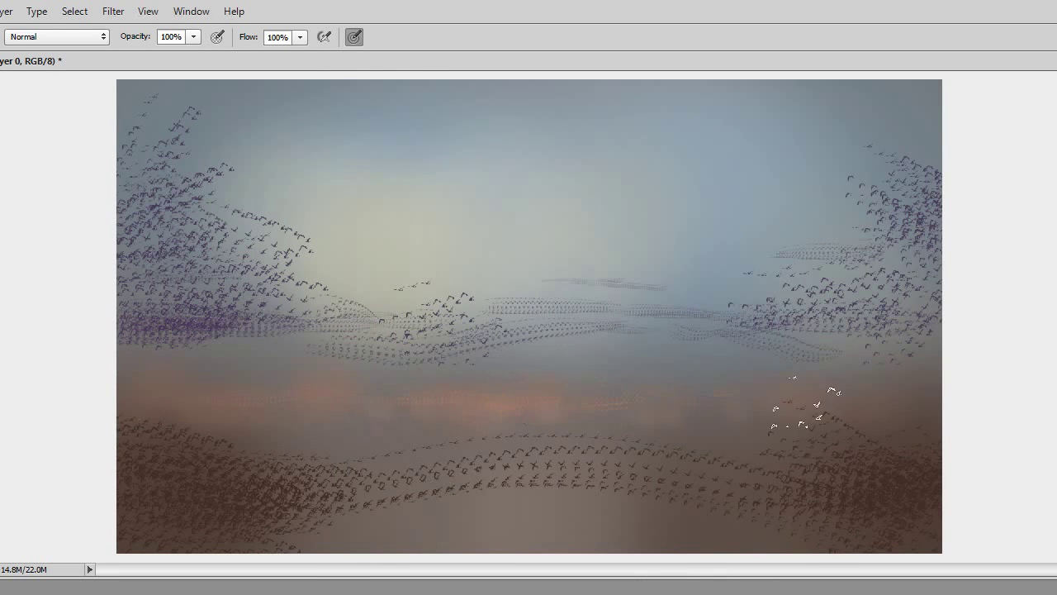
pyautogui.moveTo(626, 510)
pyautogui.mouseDown()
pyautogui.moveTo(207, 479)
pyautogui.moveTo(743, 520)
pyautogui.moveTo(367, 471)
pyautogui.mouseUp()
pyautogui.moveTo(826, 116); pyautogui.dragTo(356, 215)
# Step: With a new round tip, paint blue cloud strokes up top and dark purple horizon streaks
pyautogui.rightClick(500, 248)
pyautogui.doubleClick(578, 462)
pyautogui.moveTo(925, 124); pyautogui.dragTo(661, 173)
pyautogui.moveTo(380, 149); pyautogui.dragTo(124, 132)
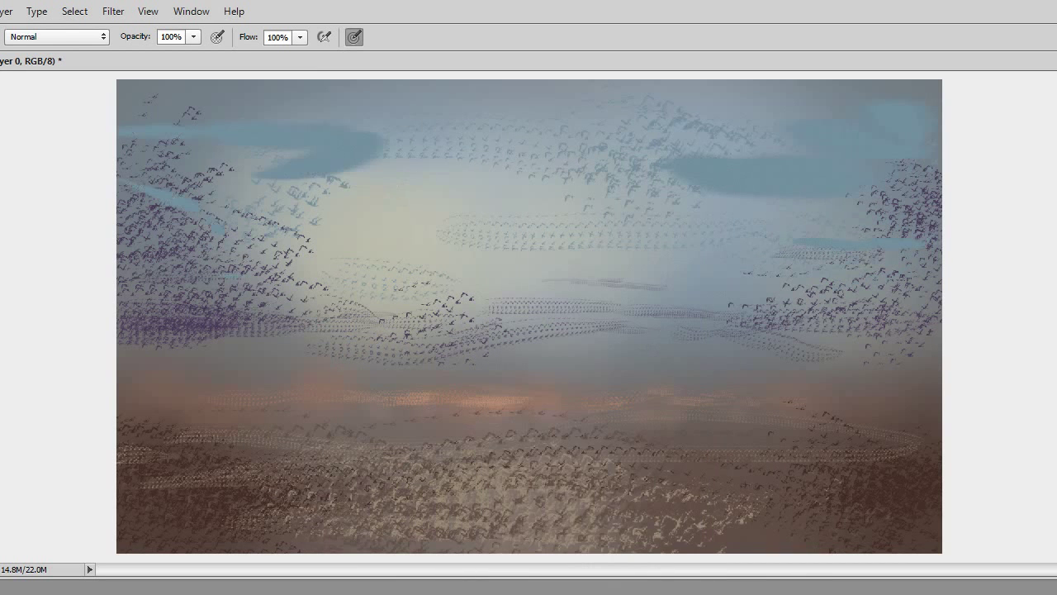
pyautogui.moveTo(123, 324); pyautogui.dragTo(331, 324)
pyautogui.moveTo(941, 326); pyautogui.dragTo(834, 328)
pyautogui.moveTo(933, 161); pyautogui.dragTo(859, 188)
# Step: Add dark purple and lilac streaks, then large soft purple cloud masses across the sky
pyautogui.moveTo(520, 331); pyautogui.dragTo(710, 335)
pyautogui.moveTo(397, 347); pyautogui.dragTo(239, 348)
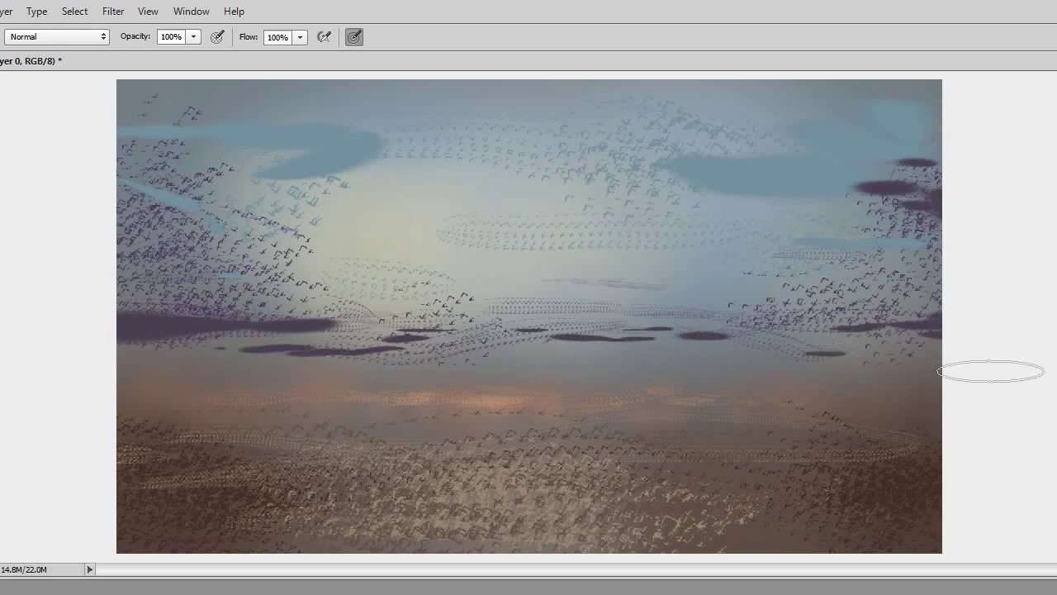
pyautogui.moveTo(950, 347); pyautogui.dragTo(768, 351)
pyautogui.moveTo(942, 280); pyautogui.dragTo(561, 306)
pyautogui.moveTo(264, 215); pyautogui.dragTo(123, 314)
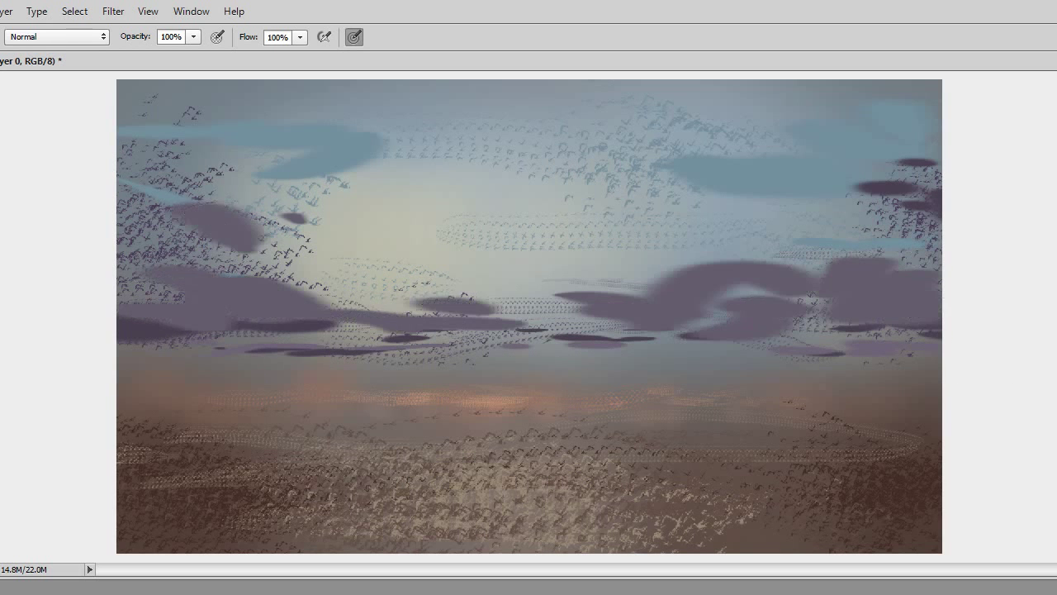
pyautogui.moveTo(132, 239); pyautogui.dragTo(314, 281)
pyautogui.moveTo(132, 157); pyautogui.dragTo(371, 265)
pyautogui.moveTo(413, 314); pyautogui.dragTo(578, 289)
pyautogui.moveTo(925, 198); pyautogui.dragTo(702, 281)
# Step: Paint pale green-grey clouds overlaid with purple forms, plus a pale purple-grey horizon streak
pyautogui.moveTo(644, 297); pyautogui.dragTo(776, 256)
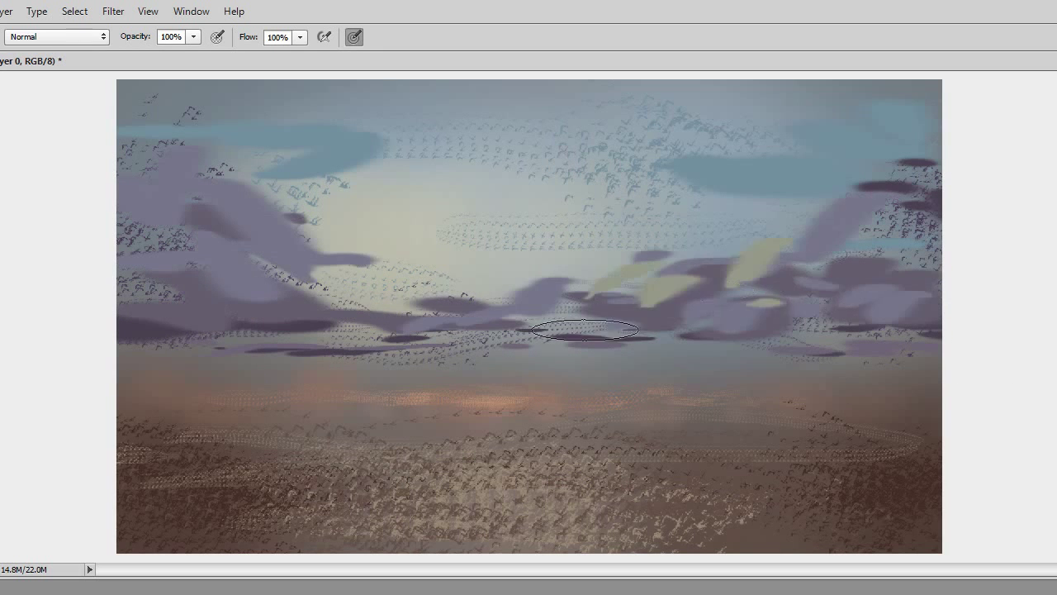
pyautogui.moveTo(313, 281); pyautogui.dragTo(559, 215)
pyautogui.moveTo(678, 181); pyautogui.dragTo(710, 239)
pyautogui.moveTo(933, 256)
pyautogui.mouseDown()
pyautogui.moveTo(867, 305)
pyautogui.moveTo(776, 281)
pyautogui.mouseUp()
pyautogui.moveTo(141, 206); pyautogui.dragTo(402, 294)
pyautogui.moveTo(330, 231); pyautogui.dragTo(207, 281)
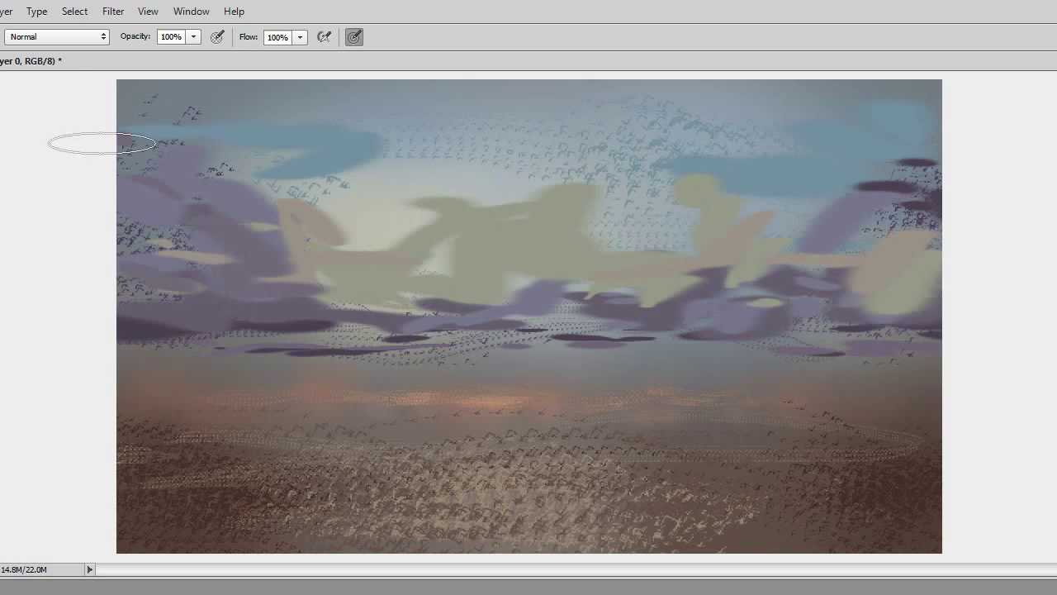
pyautogui.moveTo(941, 231); pyautogui.dragTo(826, 306)
pyautogui.moveTo(694, 264); pyautogui.dragTo(586, 273)
pyautogui.moveTo(397, 289); pyautogui.dragTo(504, 285)
pyautogui.moveTo(885, 344)
pyautogui.mouseDown()
pyautogui.moveTo(548, 355)
pyautogui.moveTo(149, 347)
pyautogui.mouseUp()
# Step: With a textured tip, lighten the clouds to grey-purple and cover upper-sky bird marks with blue-grey
pyautogui.rightClick(631, 490)
pyautogui.doubleClick(630, 323)
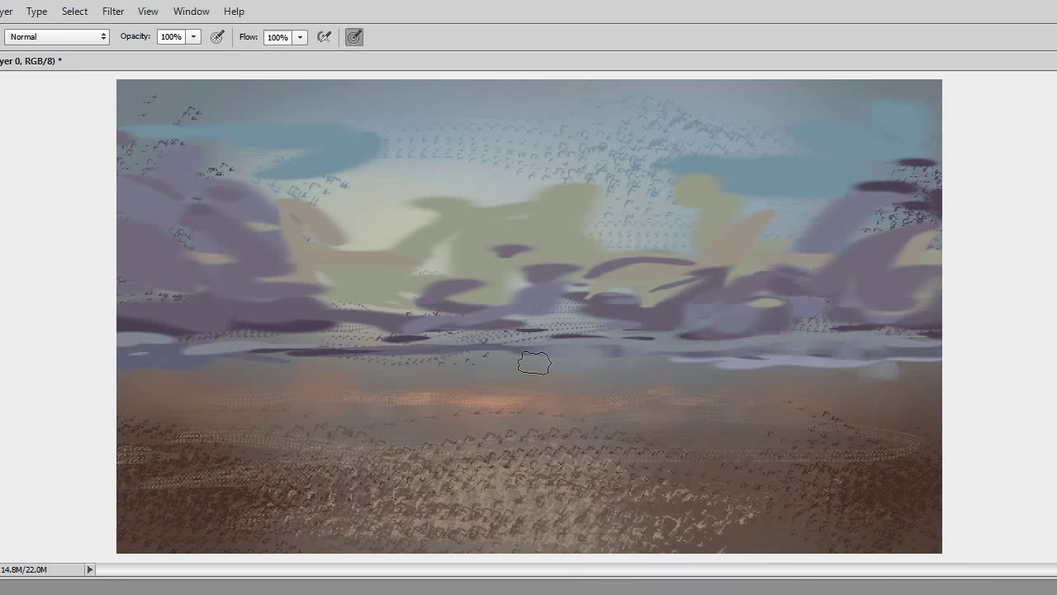
pyautogui.moveTo(901, 273); pyautogui.dragTo(594, 265)
pyautogui.moveTo(488, 278)
pyautogui.mouseDown()
pyautogui.moveTo(545, 273)
pyautogui.moveTo(206, 206)
pyautogui.mouseUp()
pyautogui.moveTo(950, 284); pyautogui.dragTo(842, 281)
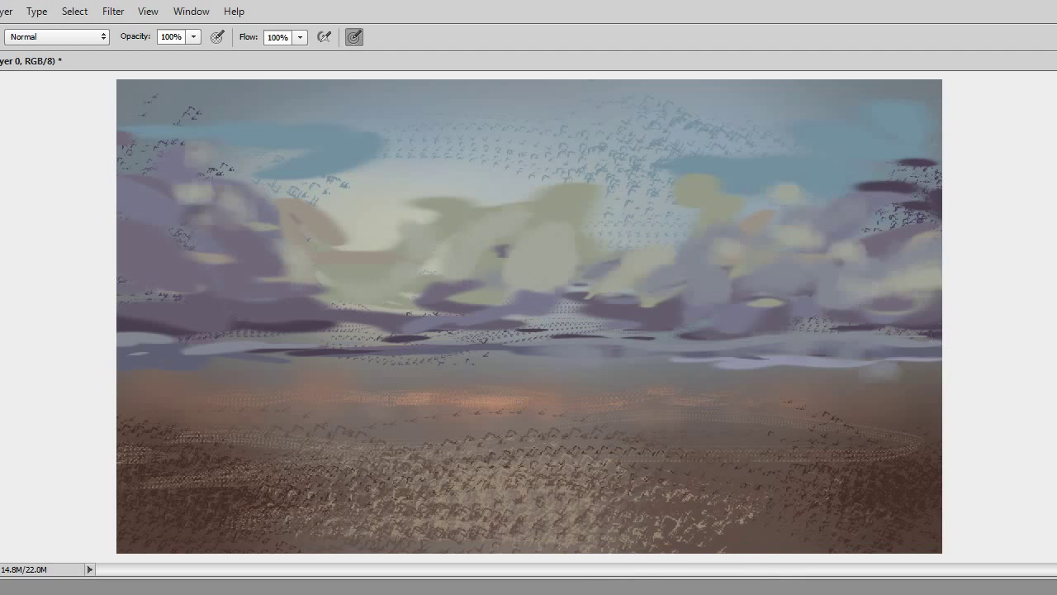
pyautogui.moveTo(330, 141); pyautogui.dragTo(595, 165)
pyautogui.moveTo(900, 99)
pyautogui.mouseDown()
pyautogui.moveTo(225, 100)
pyautogui.moveTo(488, 137)
pyautogui.moveTo(644, 189)
pyautogui.mouseUp()
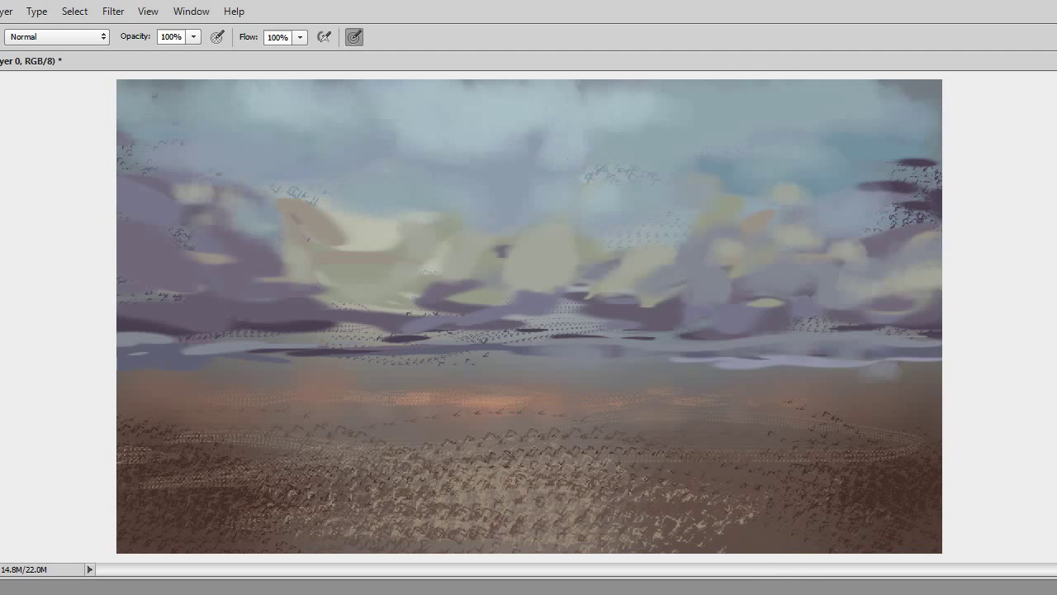
# Step: Lighten the upper sky to blue-grey and add cream tones to the central and right clouds
pyautogui.moveTo(272, 182); pyautogui.dragTo(661, 190)
pyautogui.moveTo(248, 231); pyautogui.dragTo(628, 247)
pyautogui.moveTo(852, 247); pyautogui.dragTo(727, 231)
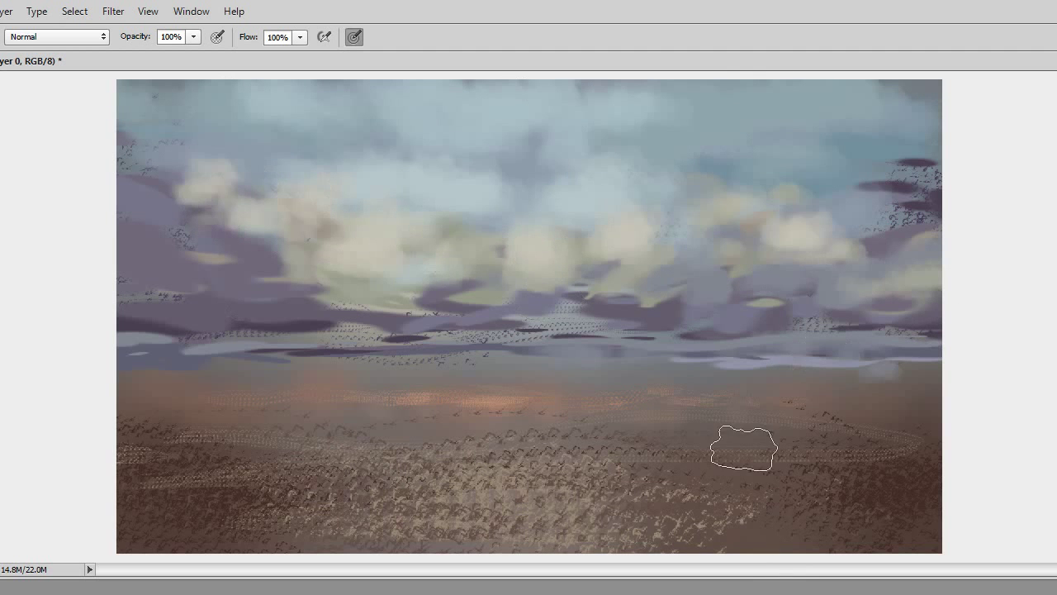
pyautogui.rightClick(450, 240)
# Step: With the 80 px brush, smooth the lower sky and paint dark brown across the right ground
pyautogui.click(595, 388)
pyautogui.moveTo(307, 484); pyautogui.dragTo(609, 366)
pyautogui.rightClick(526, 134)
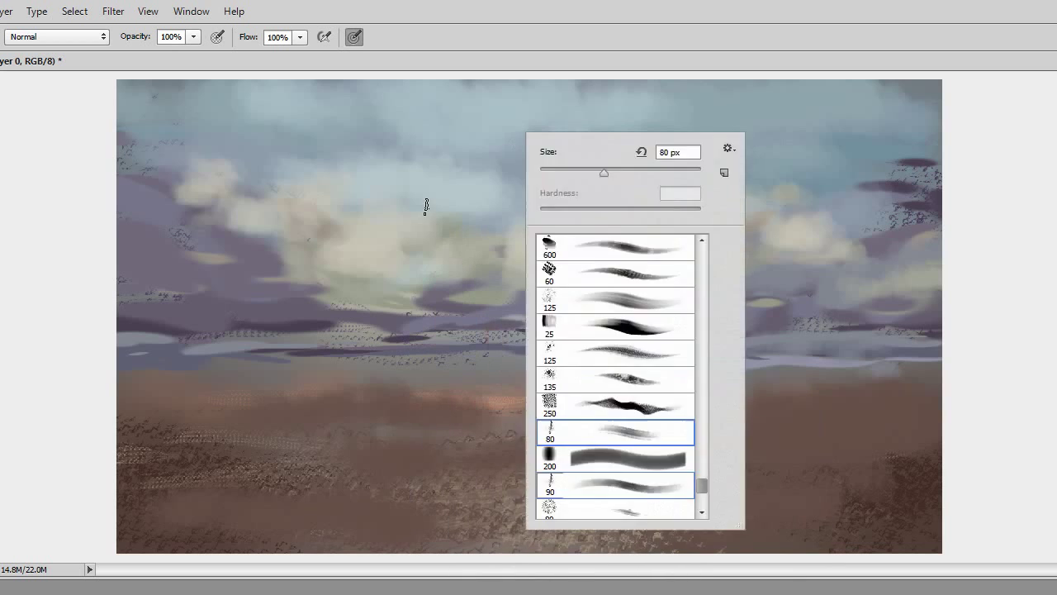
pyautogui.moveTo(718, 413); pyautogui.dragTo(842, 421)
pyautogui.moveTo(942, 397); pyautogui.dragTo(595, 429)
# Step: Choose a ground brush tip and cover the shore in broad dark brown and olive strokes
pyautogui.rightClick(573, 202)
pyautogui.doubleClick(672, 453)
pyautogui.rightClick(550, 240)
pyautogui.doubleClick(673, 453)
pyautogui.moveTo(897, 401); pyautogui.dragTo(504, 429)
pyautogui.moveTo(806, 473)
pyautogui.mouseDown()
pyautogui.moveTo(52, 496)
pyautogui.moveTo(933, 487)
pyautogui.moveTo(479, 528)
pyautogui.moveTo(176, 500)
pyautogui.moveTo(649, 448)
pyautogui.moveTo(707, 484)
pyautogui.moveTo(474, 448)
pyautogui.moveTo(165, 497)
pyautogui.mouseUp()
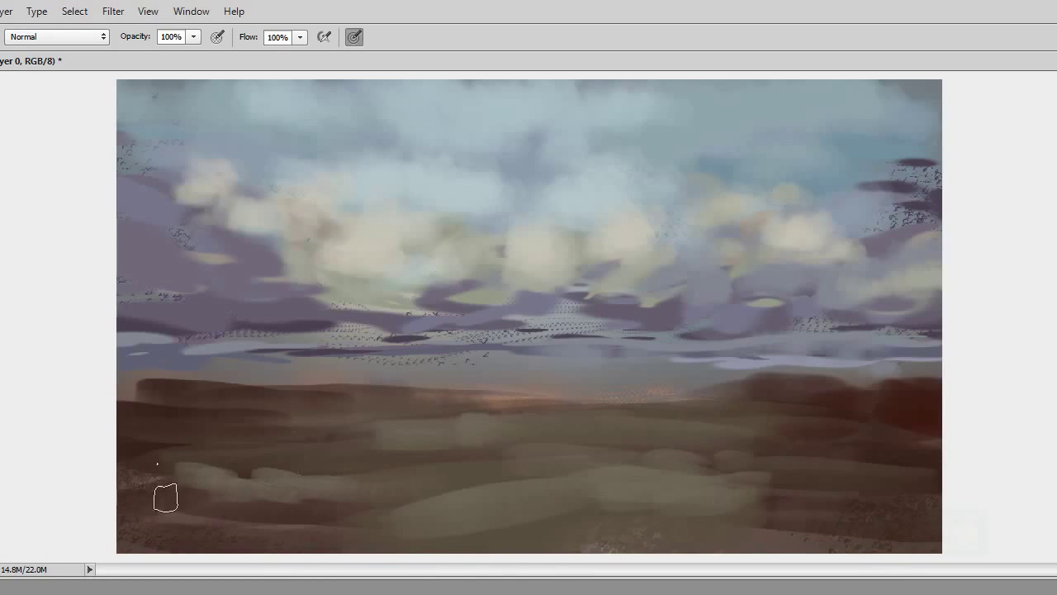
# Step: Paint light beige foam strokes across the middle and lower-left ground with a larger brush
pyautogui.moveTo(769, 496); pyautogui.dragTo(618, 484)
pyautogui.keyDown('alt'); pyautogui.rightClick(459, 439); pyautogui.keyUp('alt')
pyautogui.moveTo(443, 477); pyautogui.dragTo(133, 475)
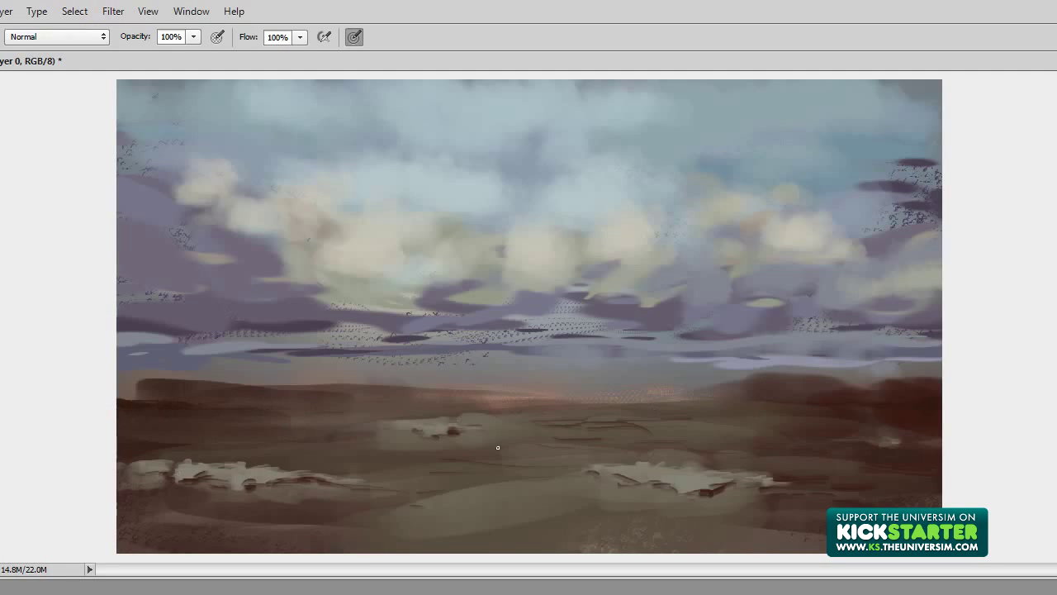
# Step: Paint a warm pink glow along the horizon and mirror the canvas to check the composition
pyautogui.moveTo(187, 387); pyautogui.dragTo(489, 389)
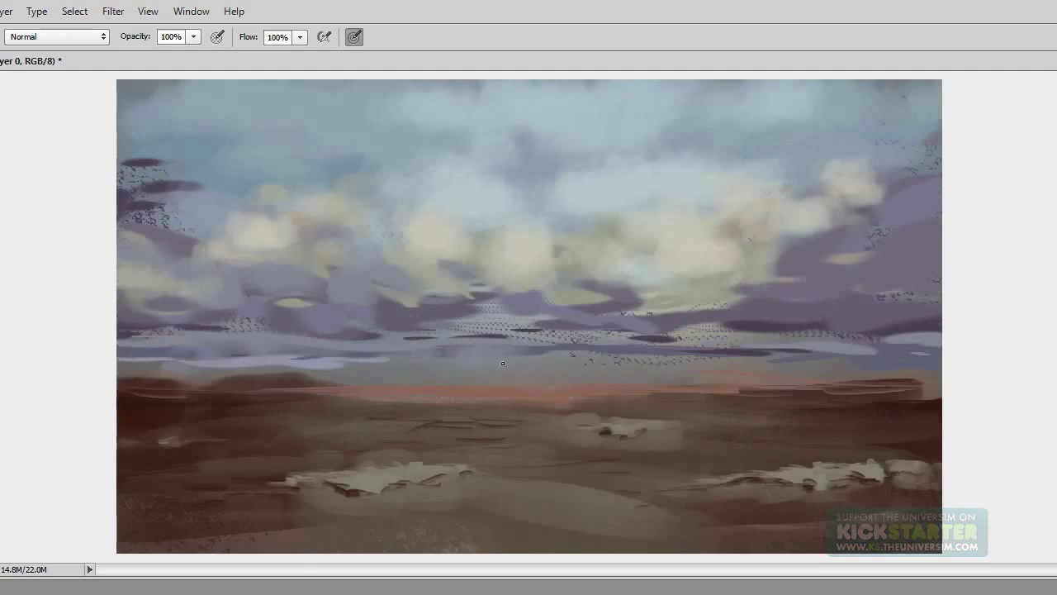
pyautogui.press('h')
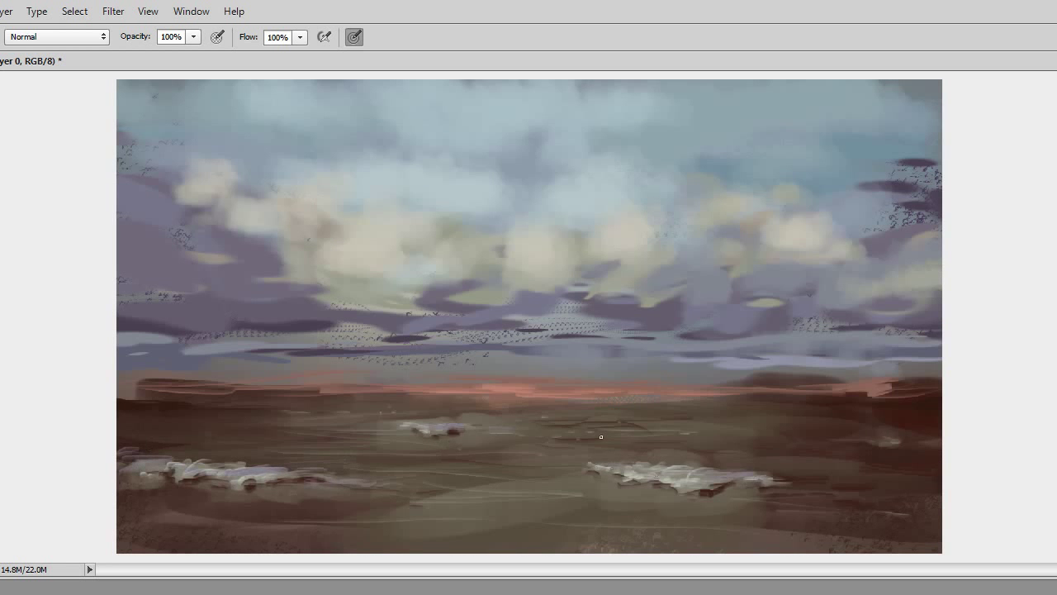
pyautogui.hotkey('ctrl', 'shift', 'h')
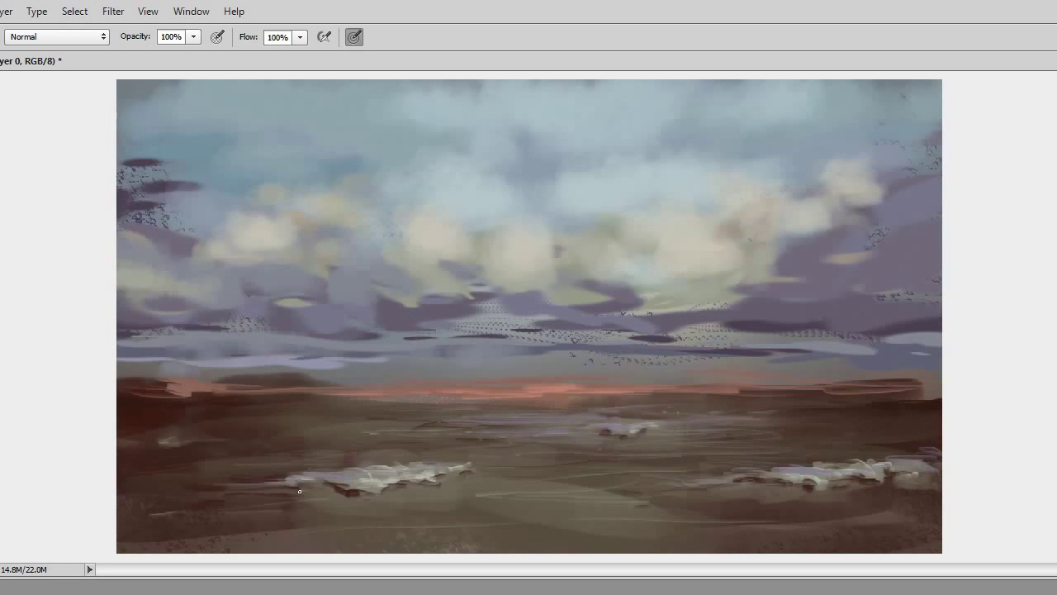
pyautogui.hotkey('ctrl', 'shift', 'h')
# Step: Darken the horizon band with dark and light blue strokes, mirroring the canvas to check
pyautogui.moveTo(533, 374); pyautogui.dragTo(867, 371)
pyautogui.moveTo(124, 353); pyautogui.dragTo(694, 353)
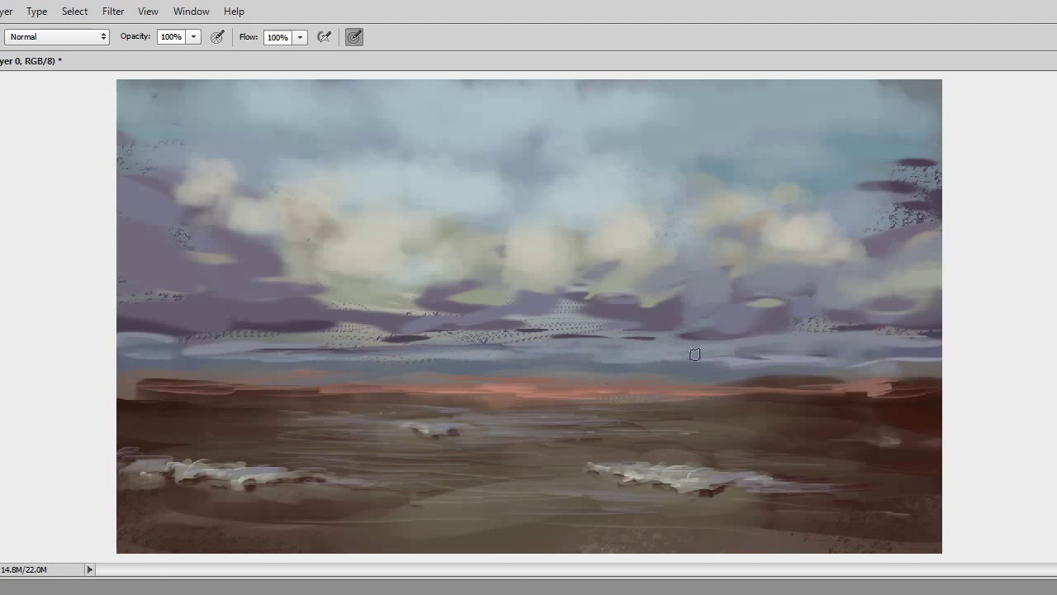
pyautogui.hotkey('ctrl', 'shift', 'h')
pyautogui.moveTo(124, 359); pyautogui.dragTo(367, 368)
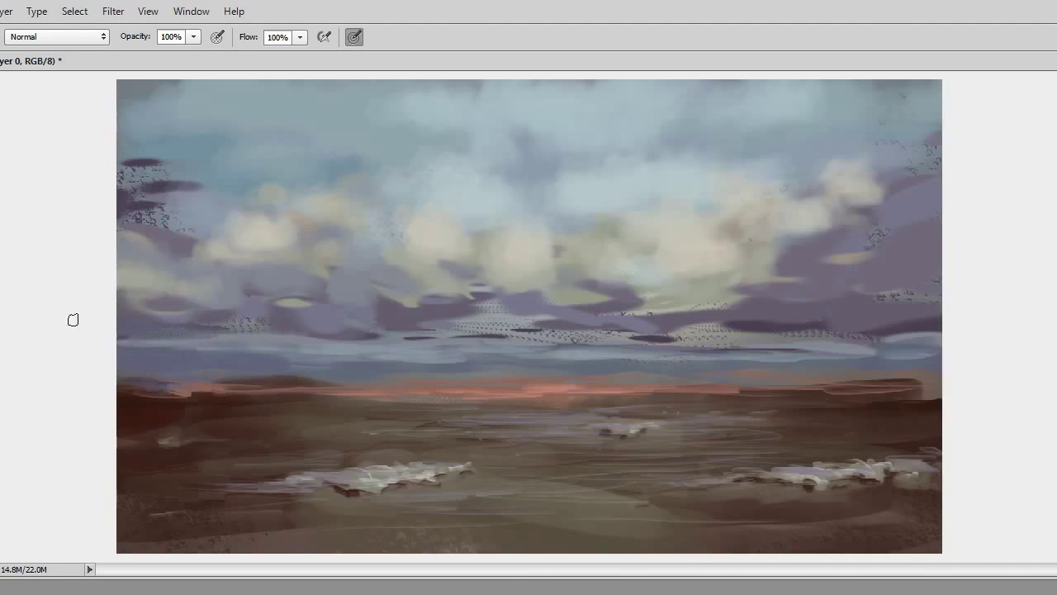
pyautogui.moveTo(101, 371); pyautogui.dragTo(324, 360)
pyautogui.hotkey('ctrl', 'shift', 'h')
pyautogui.moveTo(102, 322); pyautogui.dragTo(793, 334)
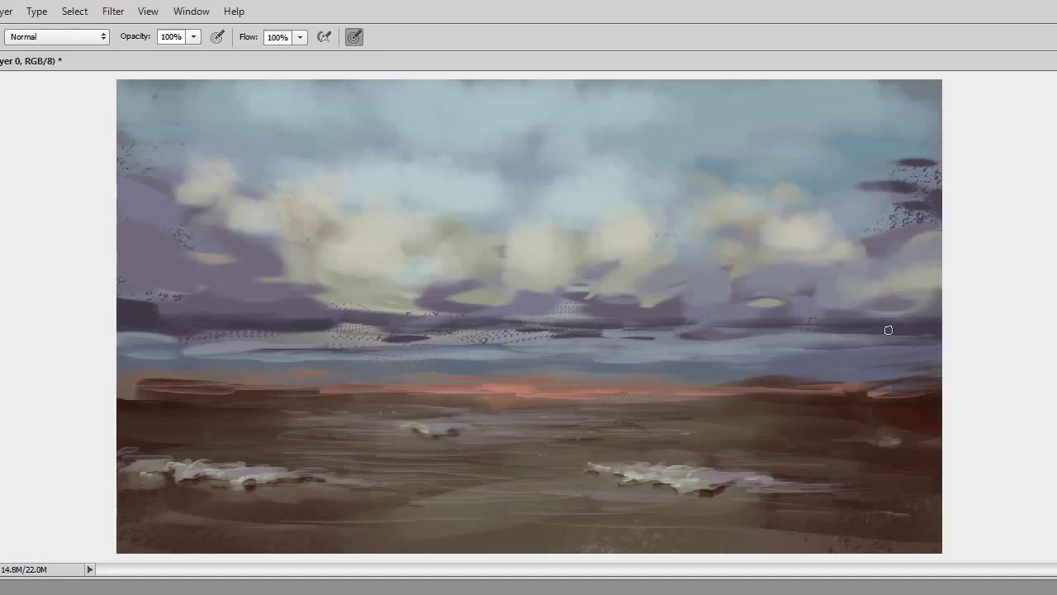
# Step: Rework the top-right clouds and add bright cream highlights to the central and right clouds
pyautogui.moveTo(918, 160); pyautogui.dragTo(867, 210)
pyautogui.moveTo(291, 289)
pyautogui.mouseDown()
pyautogui.moveTo(543, 252)
pyautogui.moveTo(460, 279)
pyautogui.moveTo(286, 226)
pyautogui.moveTo(331, 247)
pyautogui.mouseUp()
pyautogui.moveTo(776, 234); pyautogui.dragTo(750, 250)
# Step: Add a light squiggle highlight to the clouds while mirroring the canvas to check composition
pyautogui.hotkey('ctrl', 'shift', 'h')
pyautogui.moveTo(859, 175); pyautogui.dragTo(788, 223)
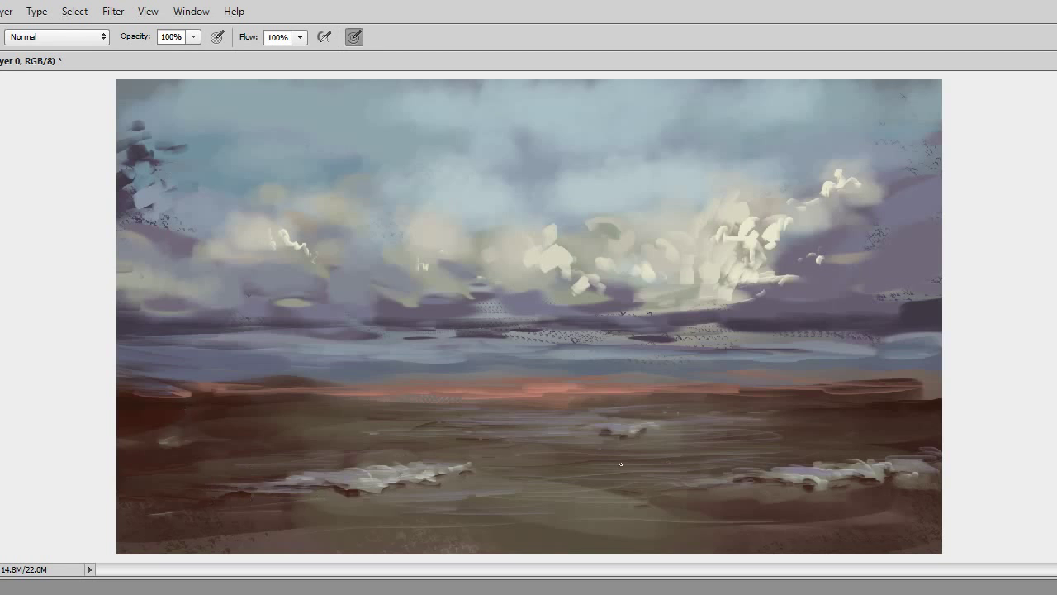
pyautogui.hotkey('ctrl', 'shift', 'h')
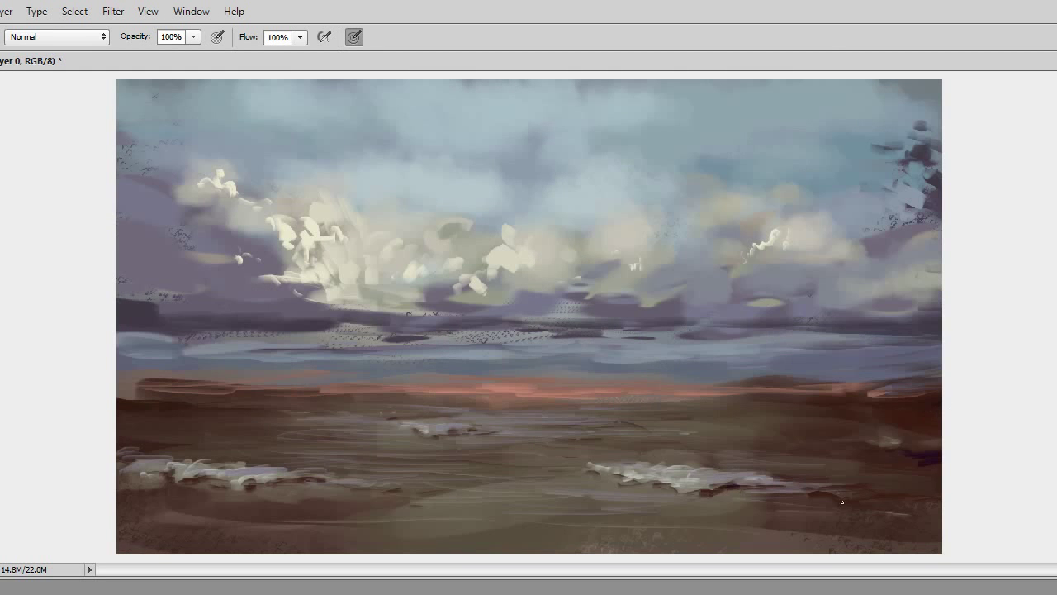
pyautogui.hotkey('ctrl', 'shift', 'h')
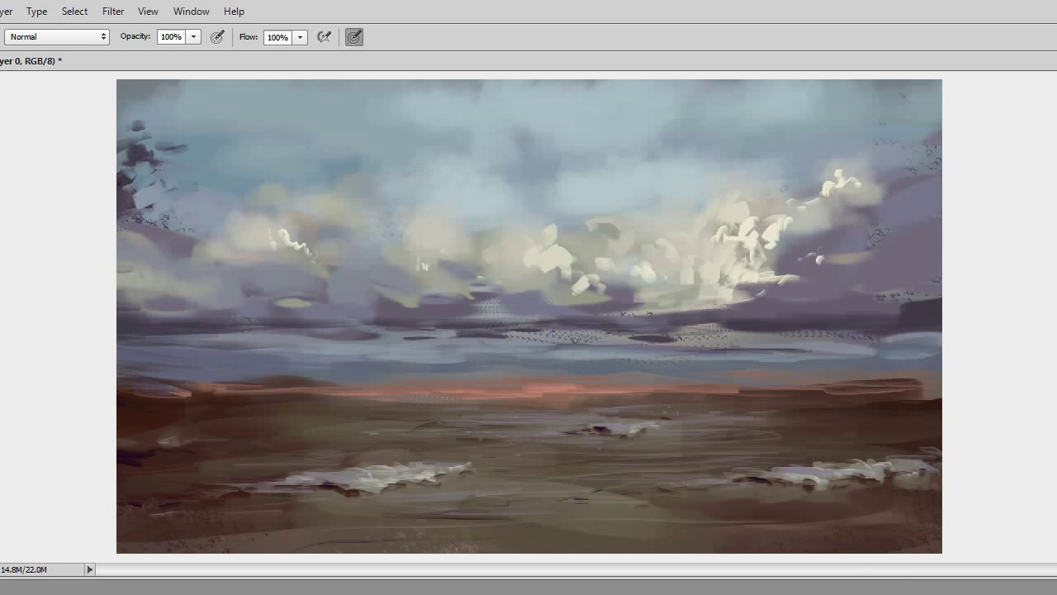
pyautogui.hotkey('ctrl', 'shift', 'h')
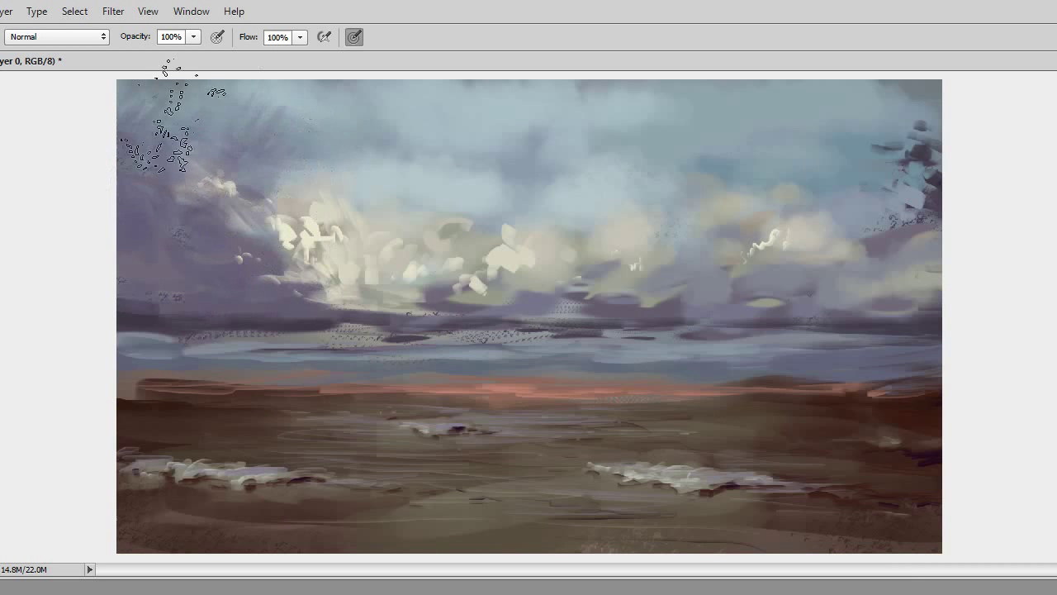
# Step: Smear dark purple over the central, top-right and central-left clouds to soften them
pyautogui.moveTo(424, 319)
pyautogui.mouseDown()
pyautogui.moveTo(531, 295)
pyautogui.moveTo(531, 284)
pyautogui.moveTo(710, 280)
pyautogui.mouseUp()
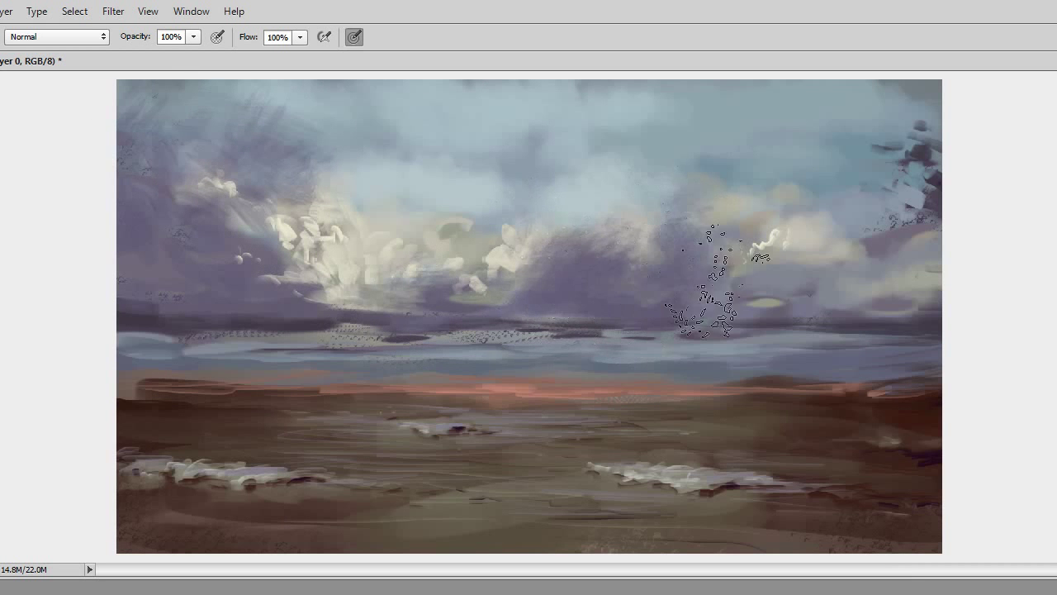
pyautogui.moveTo(810, 273); pyautogui.dragTo(933, 165)
pyautogui.hotkey('ctrl', 'shift', 'h')
pyautogui.moveTo(885, 248); pyautogui.dragTo(862, 201)
pyautogui.hotkey('ctrl', 'shift', 'h')
pyautogui.moveTo(281, 240); pyautogui.dragTo(363, 306)
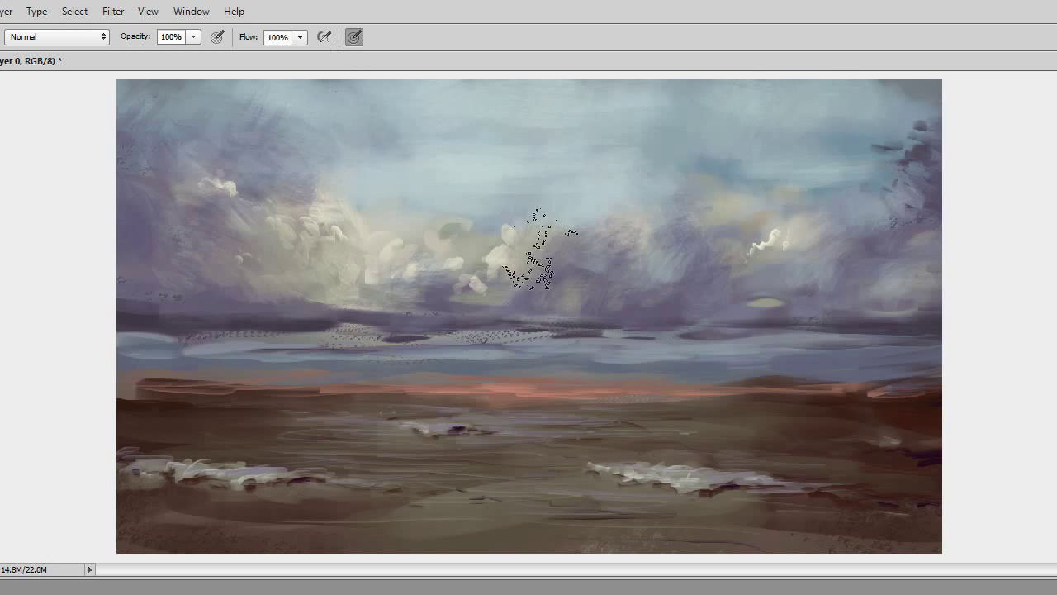
# Step: Dab dark blue into the central clouds, paint white cloud strokes over it, then slightly lower opacity
pyautogui.keyDown('alt'); pyautogui.rightClick(459, 283); pyautogui.keyUp('alt')
pyautogui.click(443, 248)
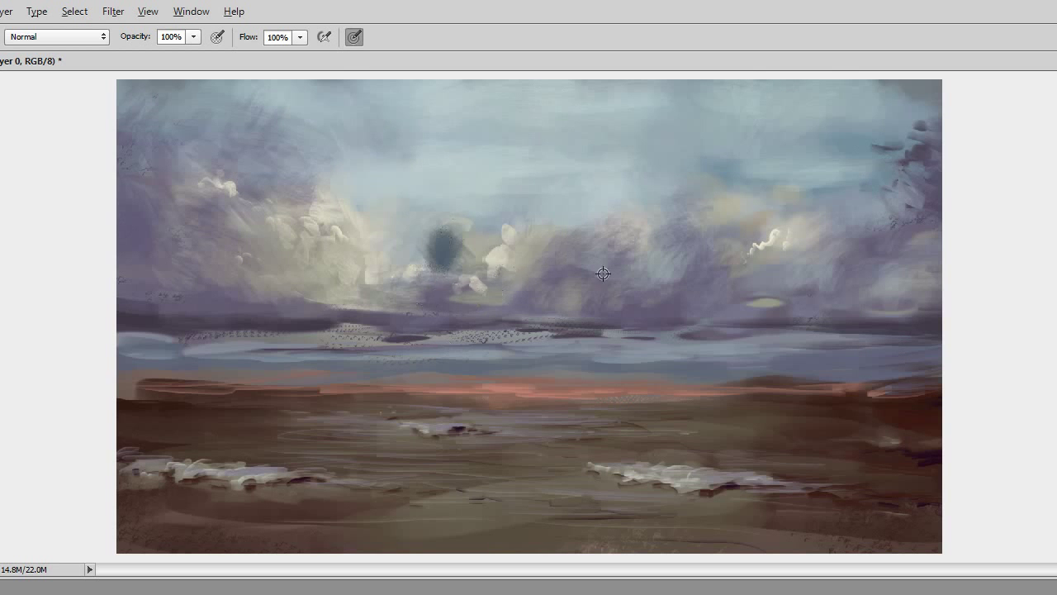
pyautogui.keyDown('alt'); pyautogui.rightClick(459, 289); pyautogui.keyUp('alt')
pyautogui.moveTo(443, 255)
pyautogui.mouseDown()
pyautogui.moveTo(458, 285)
pyautogui.moveTo(470, 227)
pyautogui.moveTo(479, 245)
pyautogui.moveTo(367, 254)
pyautogui.mouseUp()
pyautogui.keyDown('alt'); pyautogui.rightClick(472, 297); pyautogui.keyUp('alt')
pyautogui.press('9')
pyautogui.press('9')
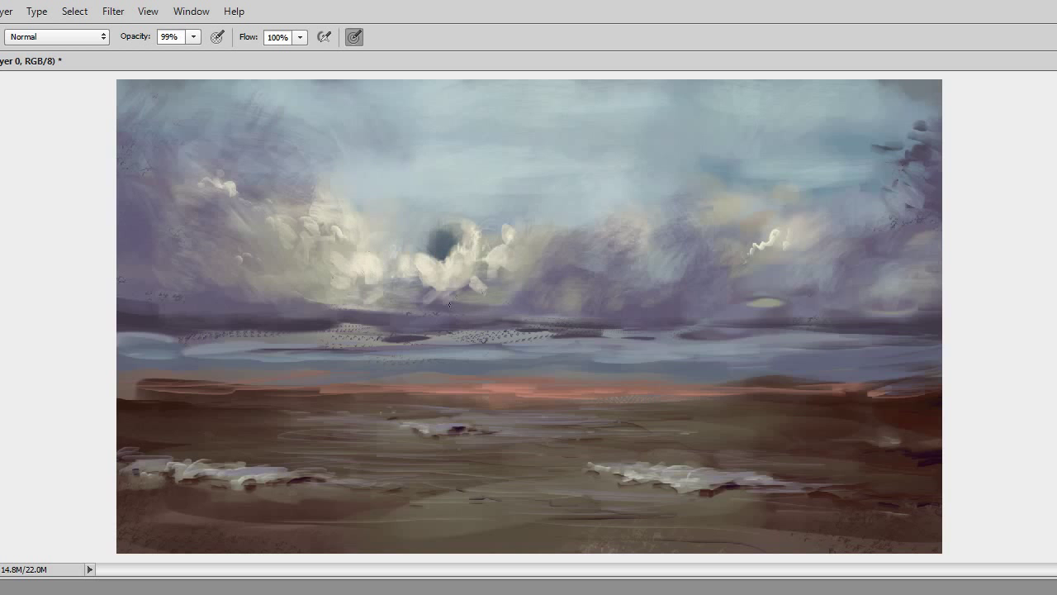
# Step: On the mirrored canvas, paint light and dark strokes on the right clouds at full opacity
pyautogui.press('h')
pyautogui.moveTo(859, 223); pyautogui.dragTo(830, 169)
pyautogui.press('0')
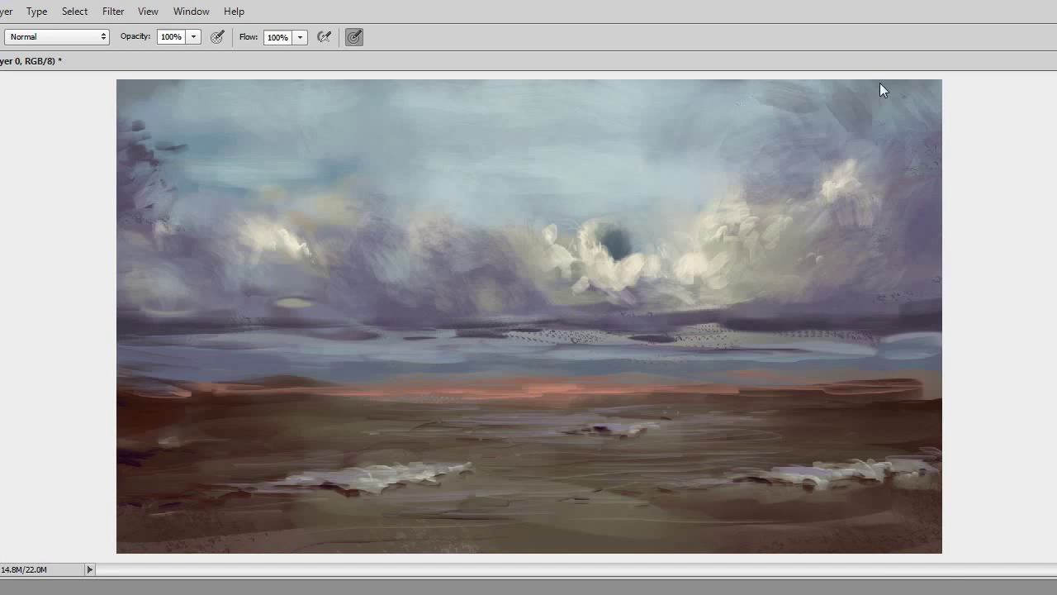
pyautogui.moveTo(872, 225)
pyautogui.mouseDown()
pyautogui.moveTo(896, 212)
pyautogui.moveTo(897, 236)
pyautogui.mouseUp()
pyautogui.press('h')
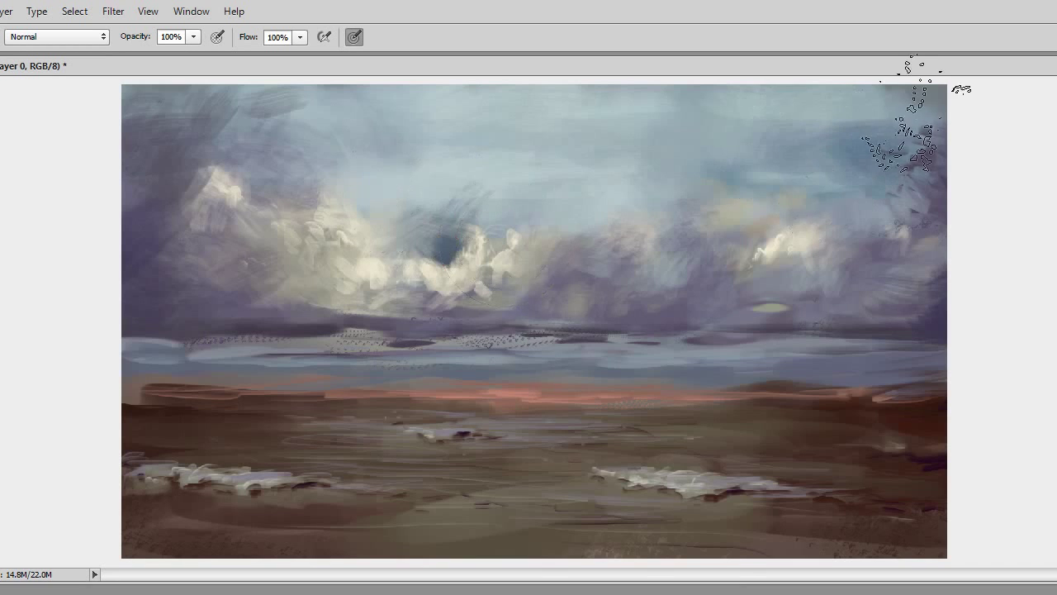
# Step: Choose a different brush preset and shrink its size
pyautogui.rightClick(533, 387)
pyautogui.doubleClick(533, 386)
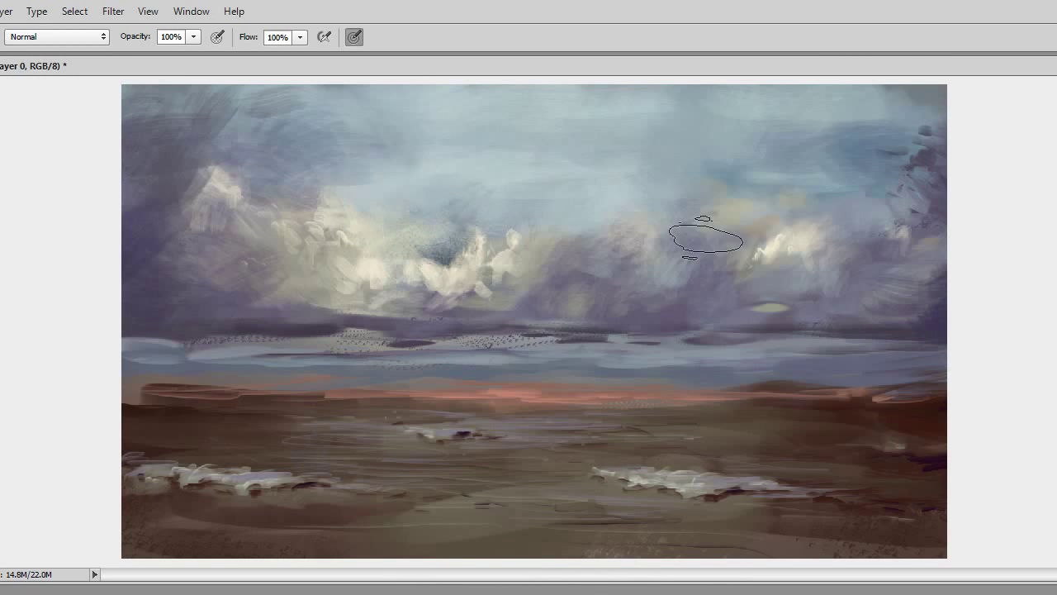
pyautogui.press('[')
pyautogui.press('[')
pyautogui.press('[')
# Step: Try light and white cloud strokes with different brush presets, undoing the white strokes
pyautogui.moveTo(339, 186); pyautogui.dragTo(326, 198)
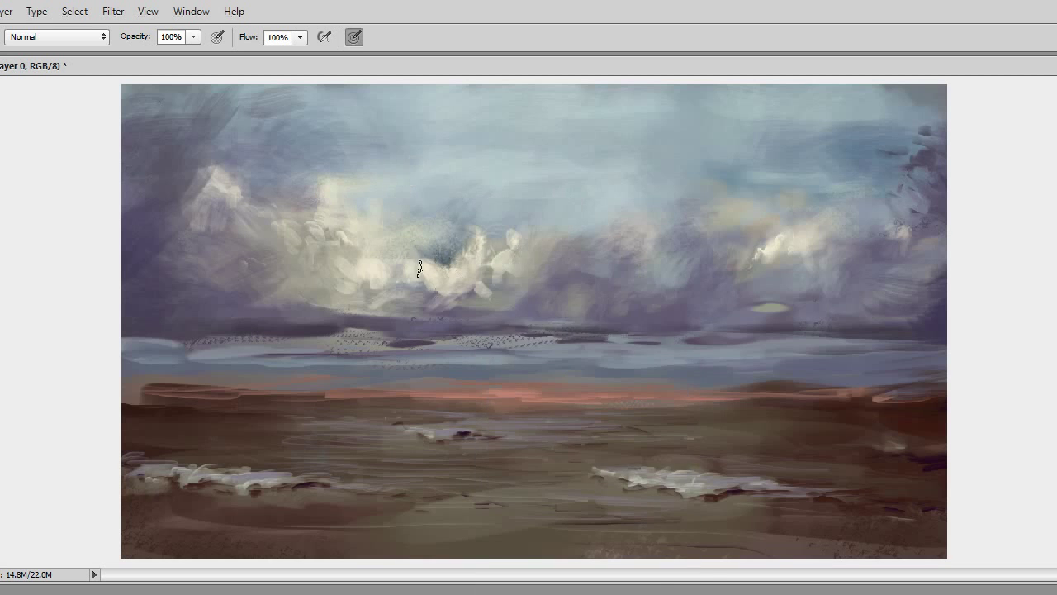
pyautogui.rightClick(502, 212)
pyautogui.press('Escape')
pyautogui.rightClick(481, 223)
pyautogui.rightClick(510, 196)
pyautogui.moveTo(510, 196); pyautogui.dragTo(524, 378)
pyautogui.hotkey('ctrl', 'alt', 'z')
# Step: Select the 135 px brush preset, undoing a trial broad light stroke
pyautogui.rightClick(487, 198)
pyautogui.scroll(1, 655, 532)
pyautogui.press('Escape')
pyautogui.rightClick(519, 187)
pyautogui.press('Return')
pyautogui.moveTo(534, 177); pyautogui.dragTo(538, 326)
pyautogui.hotkey('ctrl', 'z')
pyautogui.rightClick(500, 233)
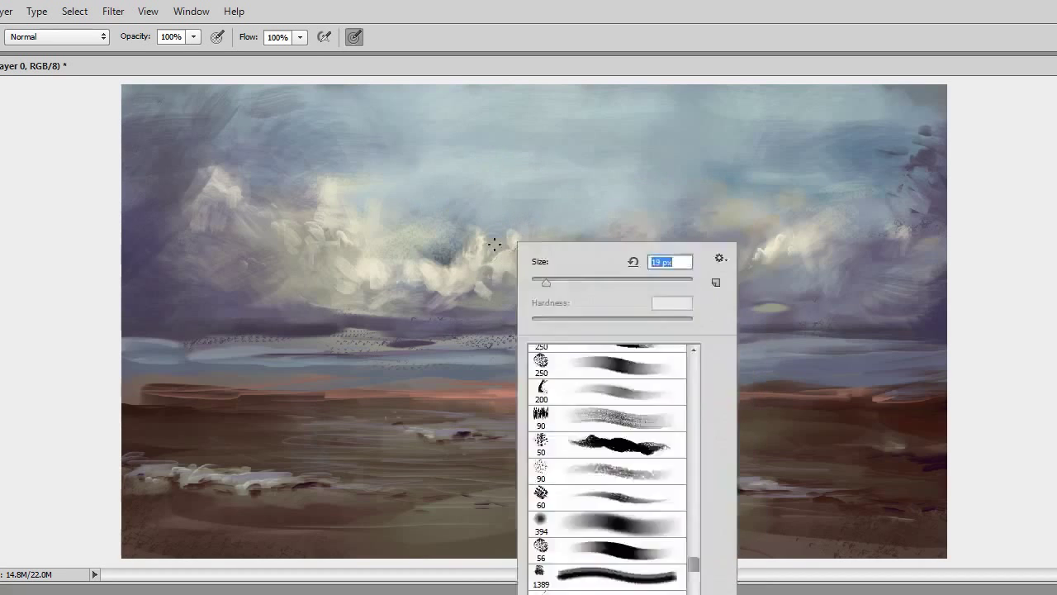
pyautogui.press('Escape')
# Step: Brighten the right cloud, then block dark purple shadows into the left, central and right clouds
pyautogui.moveTo(579, 242); pyautogui.dragTo(625, 233)
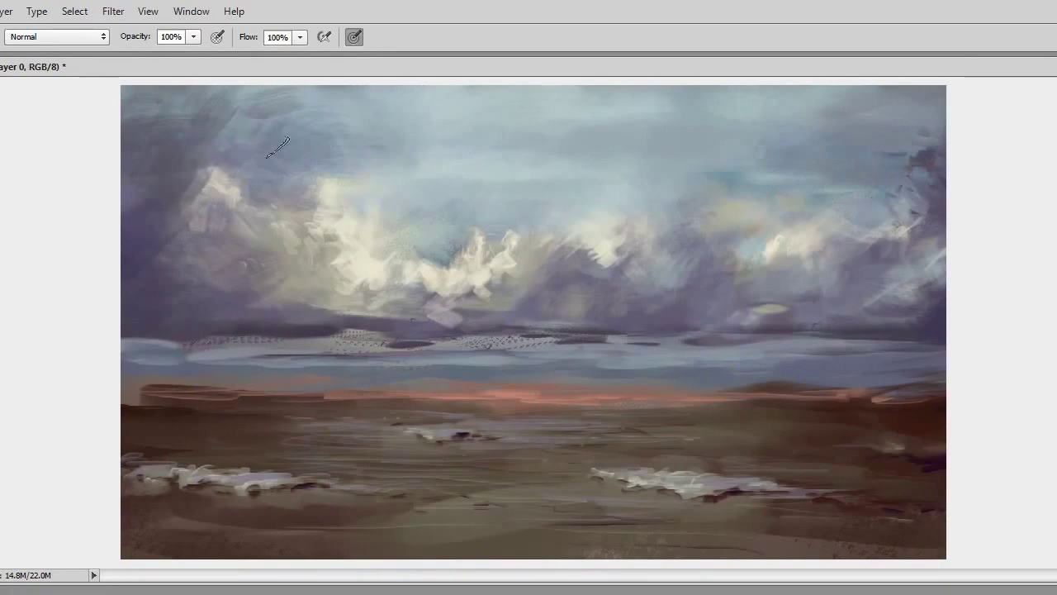
pyautogui.moveTo(355, 232); pyautogui.dragTo(306, 285)
pyautogui.moveTo(285, 223); pyautogui.dragTo(347, 290)
pyautogui.moveTo(377, 258)
pyautogui.mouseDown()
pyautogui.moveTo(491, 270)
pyautogui.moveTo(686, 217)
pyautogui.mouseUp()
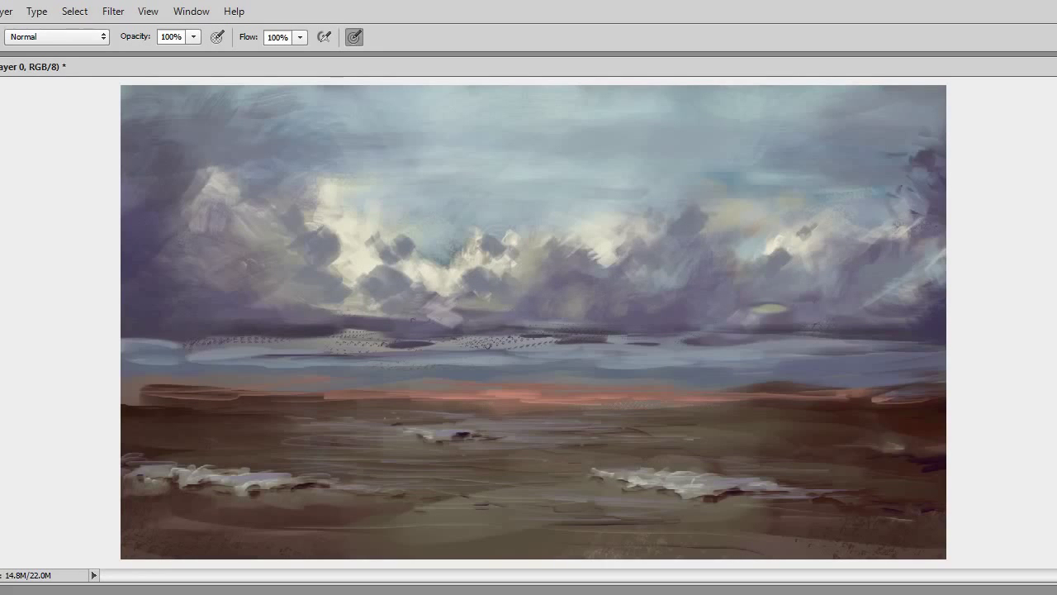
pyautogui.moveTo(909, 266); pyautogui.dragTo(870, 273)
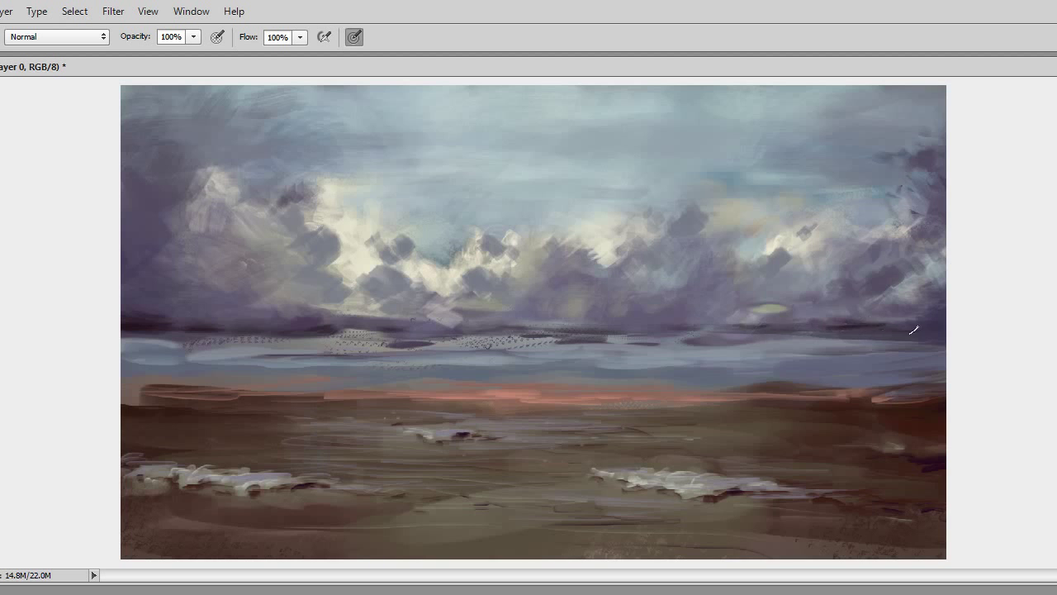
# Step: Darken the left sky on the mirrored canvas, then undo a trial dark sky stroke
pyautogui.hotkey('ctrl', 'shift', 'h')
pyautogui.moveTo(153, 316); pyautogui.dragTo(310, 308)
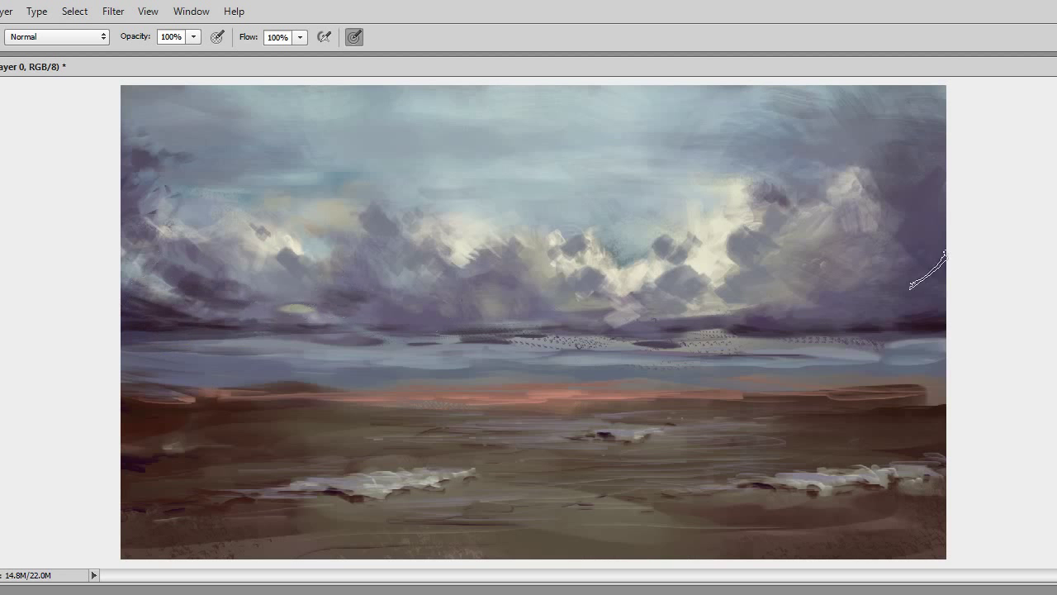
pyautogui.hotkey('ctrl', 'shift', 'h')
pyautogui.rightClick(598, 220)
pyautogui.moveTo(285, 194); pyautogui.dragTo(395, 384)
pyautogui.hotkey('ctrl', 'z')
# Step: Lighten the upper sky with soft strokes from centre to upper right and enable pen-pressure size
pyautogui.moveTo(557, 137); pyautogui.dragTo(504, 223)
pyautogui.moveTo(489, 80); pyautogui.dragTo(488, 190)
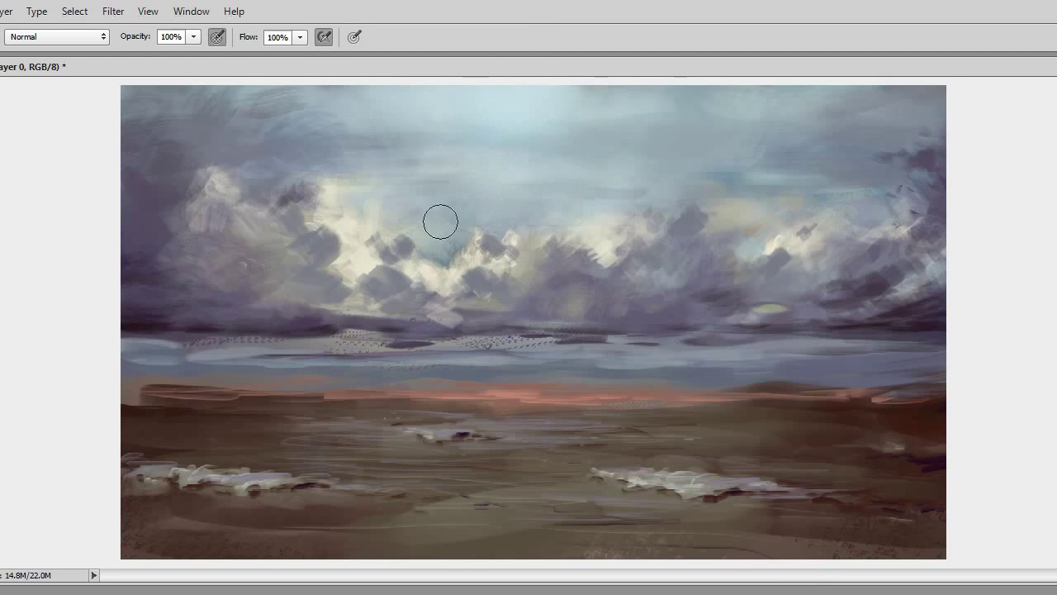
pyautogui.moveTo(571, 90); pyautogui.dragTo(819, 184)
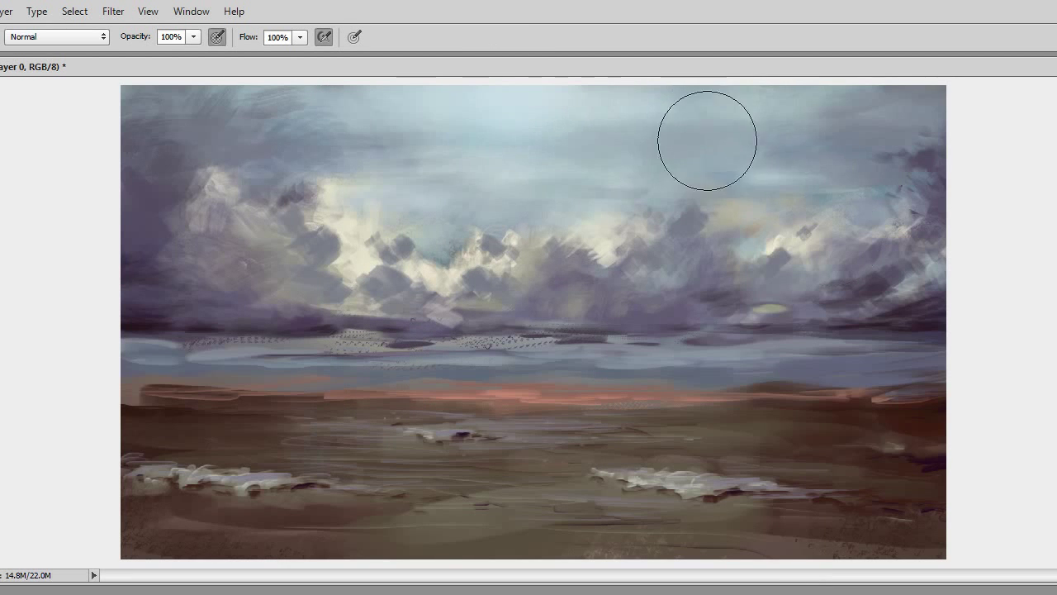
pyautogui.press('h')
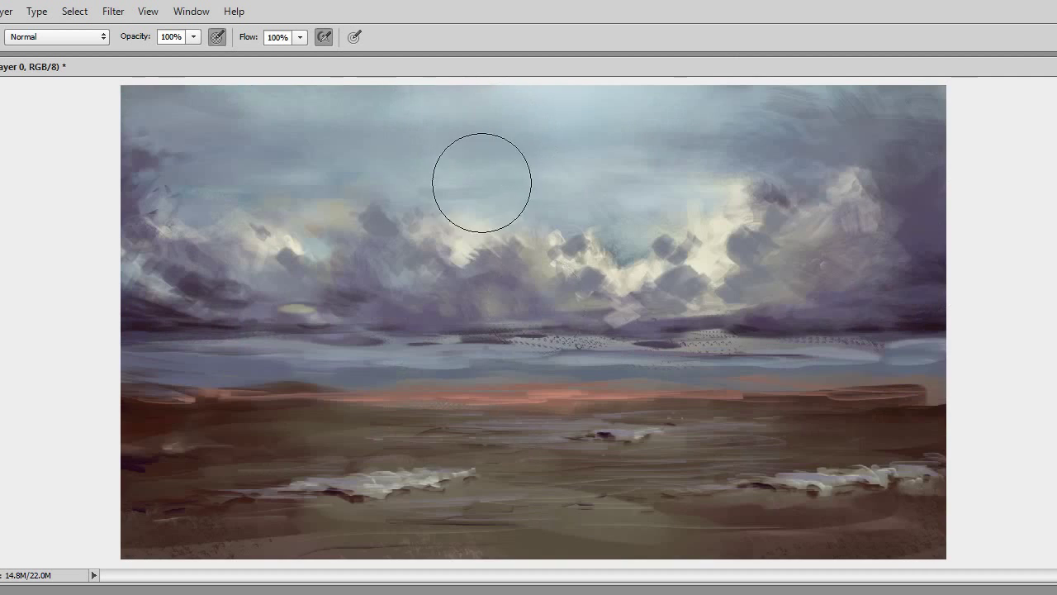
pyautogui.hotkey('shift', 'alt', 'p')
# Step: On a new layer with pressure sizing off, rework the clouds with purple and light strokes
pyautogui.hotkey('ctrl', 'shift', 'alt', 'n')
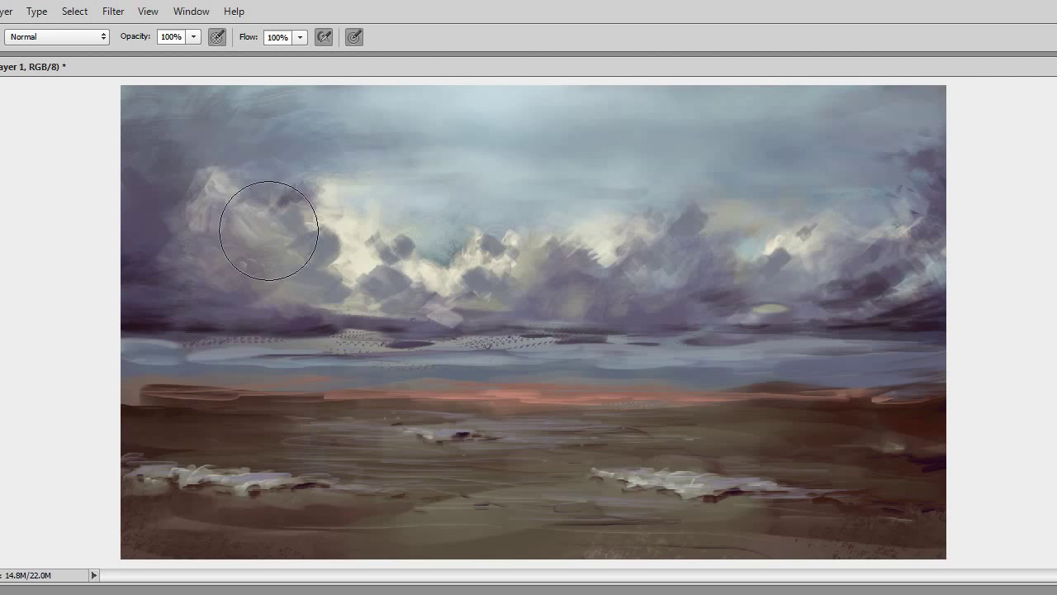
pyautogui.hotkey('shift', 'alt', 'p')
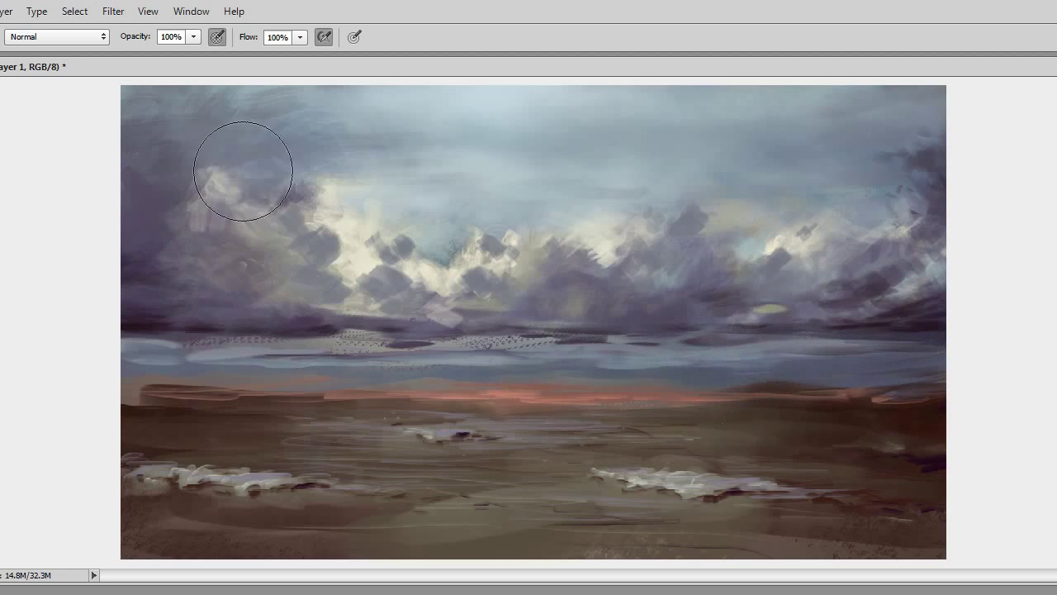
pyautogui.click(562, 293)
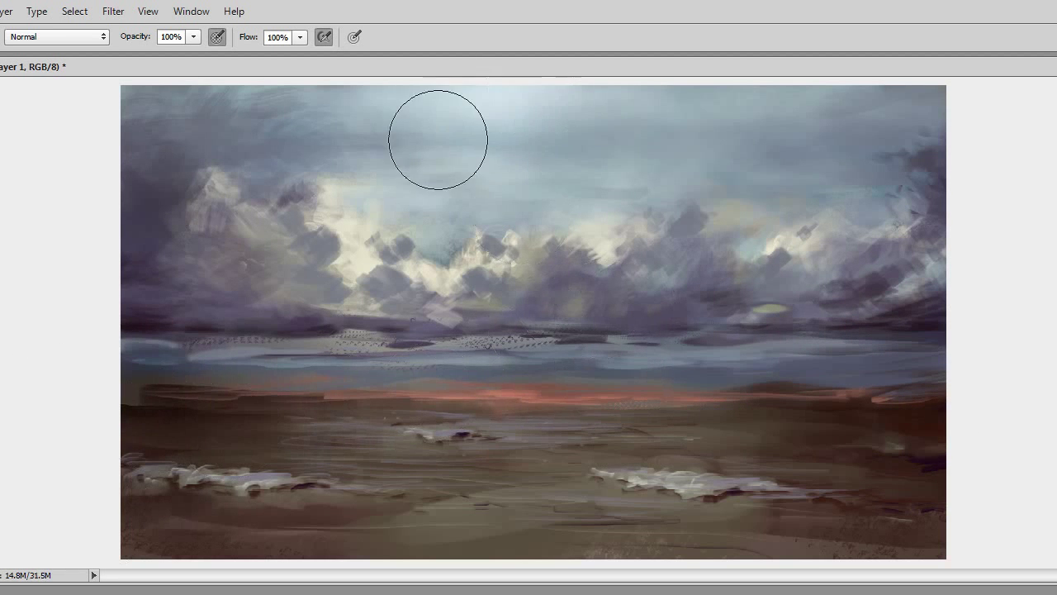
pyautogui.moveTo(628, 239); pyautogui.dragTo(528, 281)
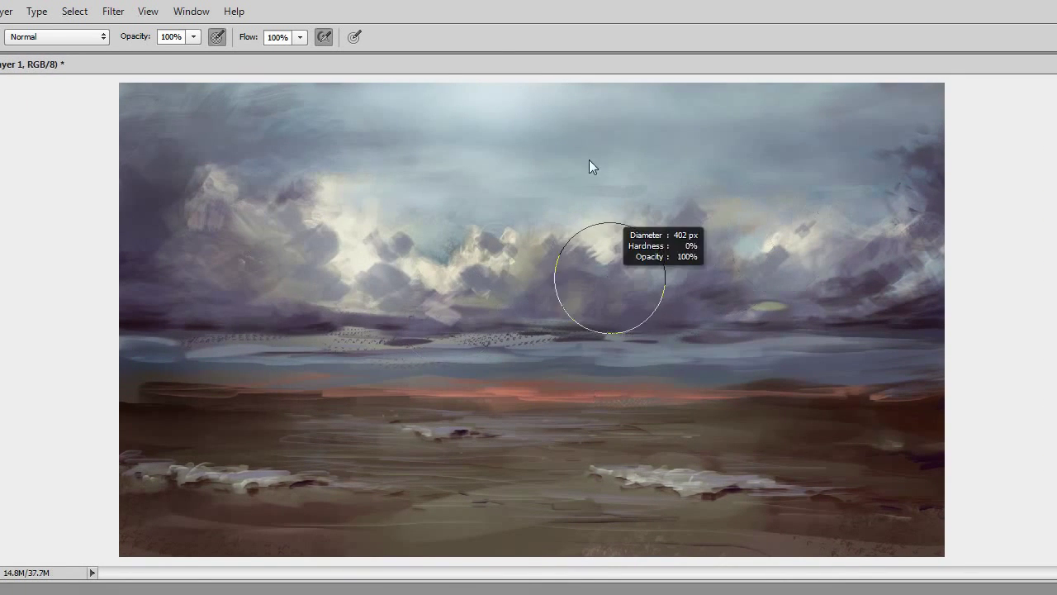
pyautogui.moveTo(535, 160)
pyautogui.mouseDown()
pyautogui.moveTo(453, 201)
pyautogui.moveTo(497, 295)
pyautogui.moveTo(495, 342)
pyautogui.moveTo(554, 366)
pyautogui.moveTo(532, 408)
pyautogui.mouseUp()
# Step: Smooth the brown foreground shore with a much larger brush and merge the layer down
pyautogui.press(']')
pyautogui.press(']')
pyautogui.press(']')
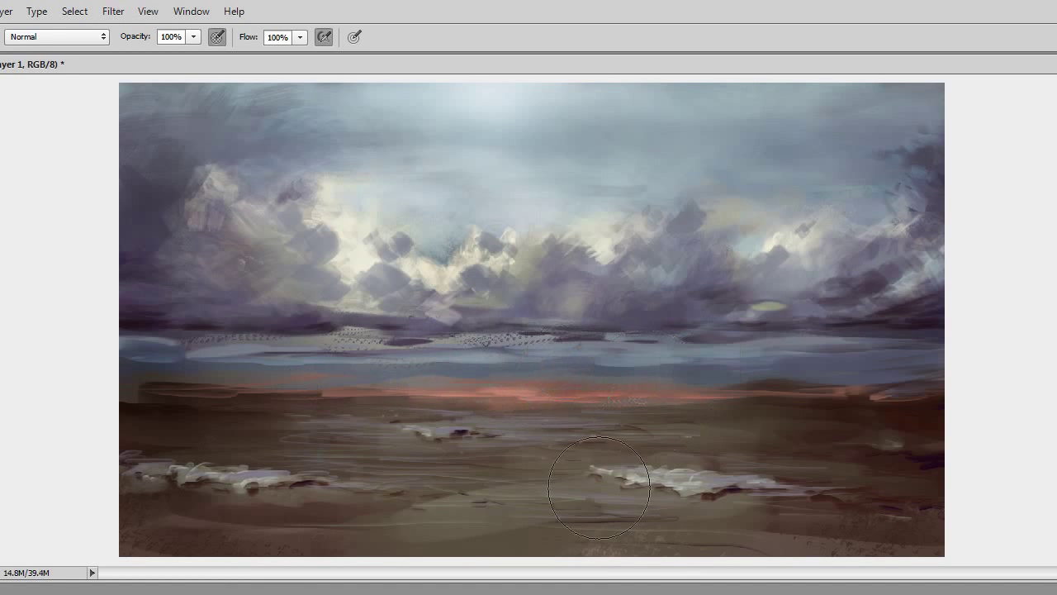
pyautogui.moveTo(331, 512); pyautogui.dragTo(759, 511)
pyautogui.hotkey('ctrl', 'e')
pyautogui.rightClick(381, 283)
pyautogui.scroll(2, 549, 561)
# Step: Brighten the white surf on the right and add a darker brown patch to the right shore
pyautogui.doubleClick(549, 561)
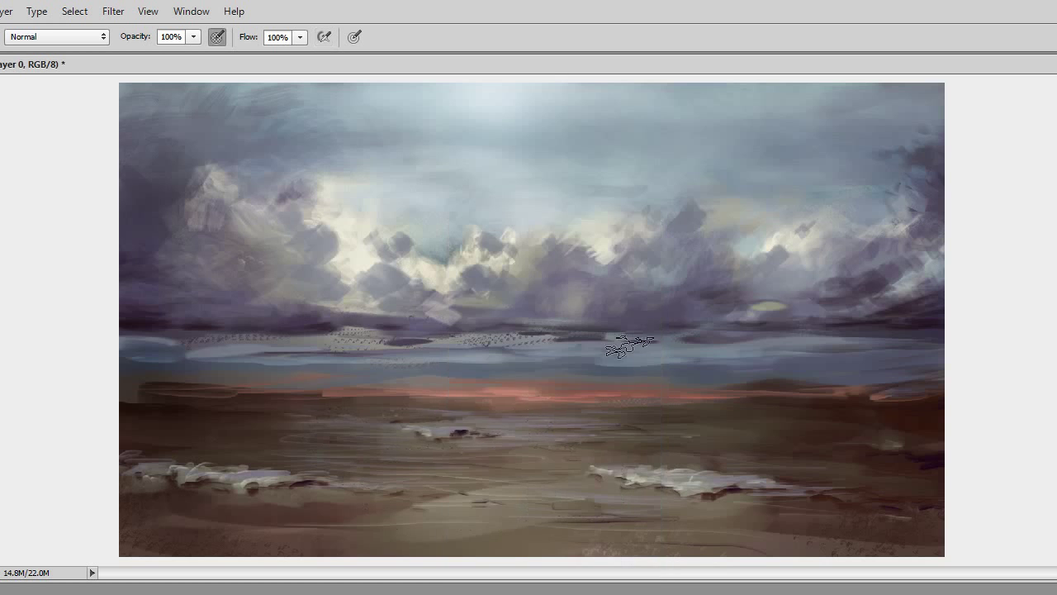
pyautogui.moveTo(626, 471); pyautogui.dragTo(733, 479)
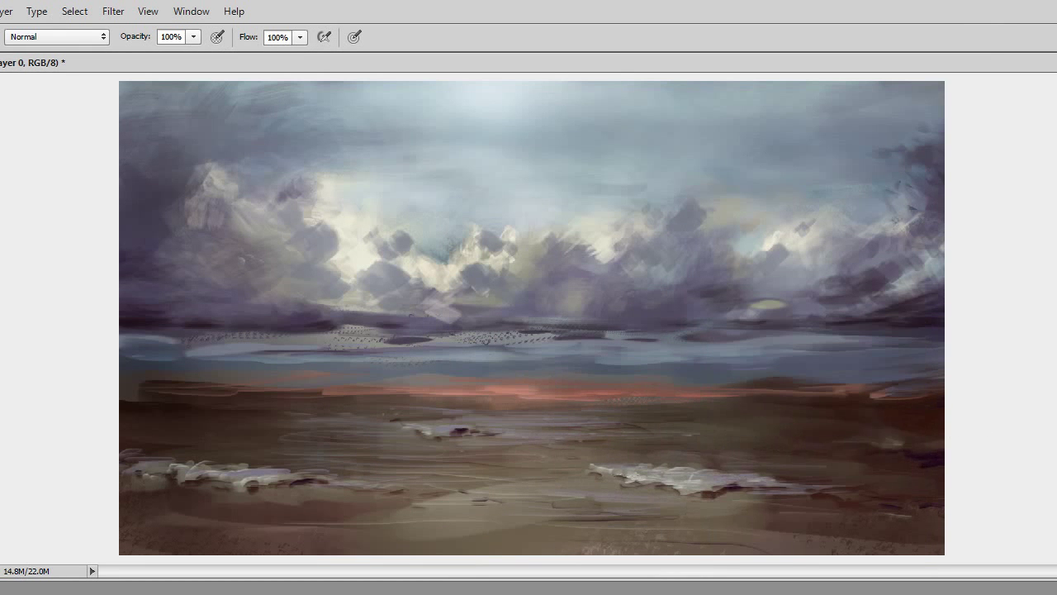
pyautogui.moveTo(910, 444); pyautogui.dragTo(859, 445)
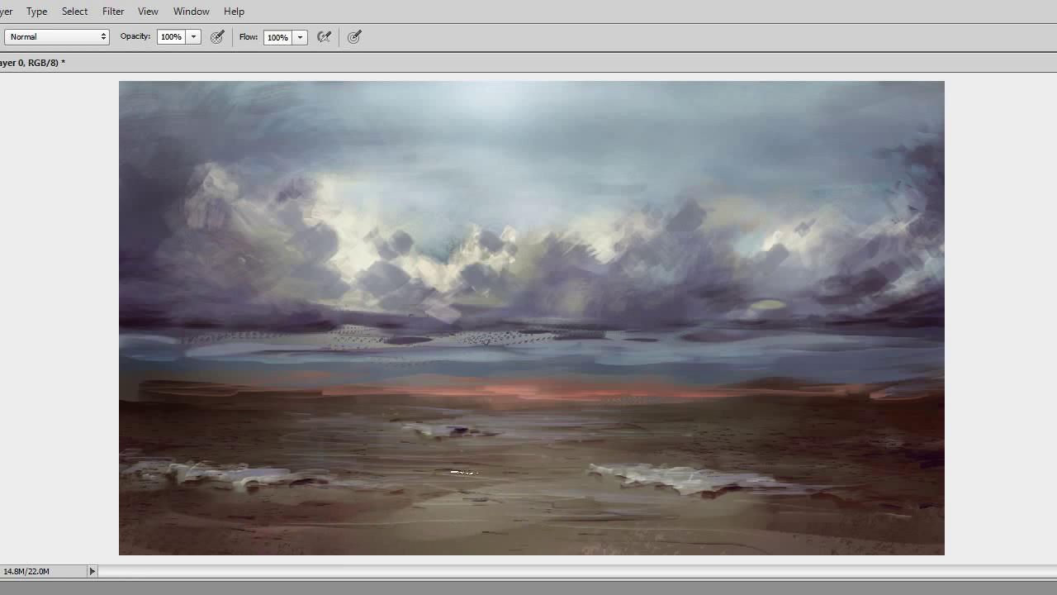
# Step: On the mirrored canvas, paint a thin light stroke near the bottom of the shore, then flip back
pyautogui.press('h')
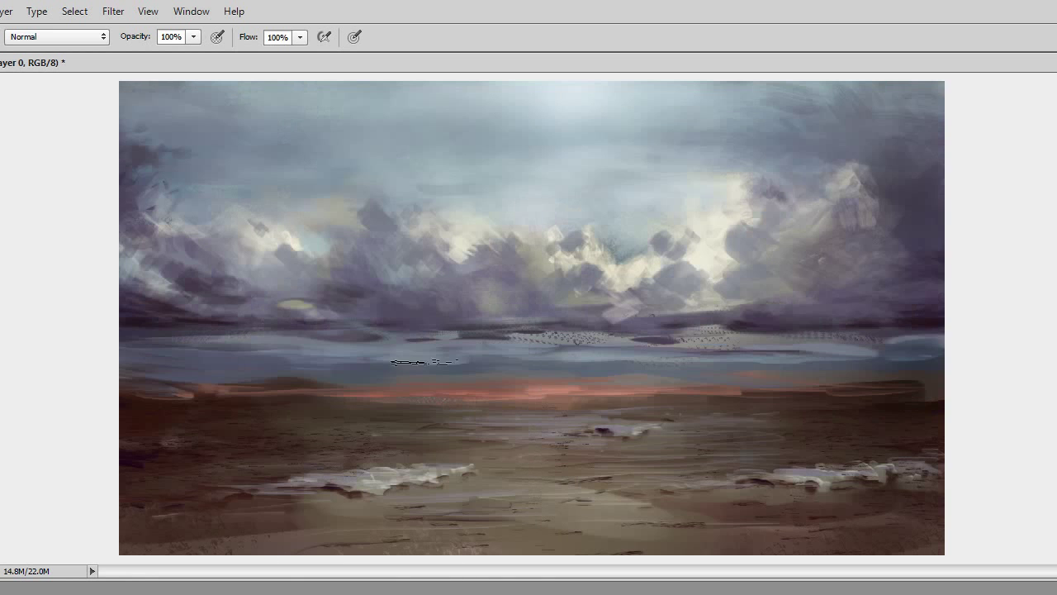
pyautogui.moveTo(559, 538); pyautogui.dragTo(545, 537)
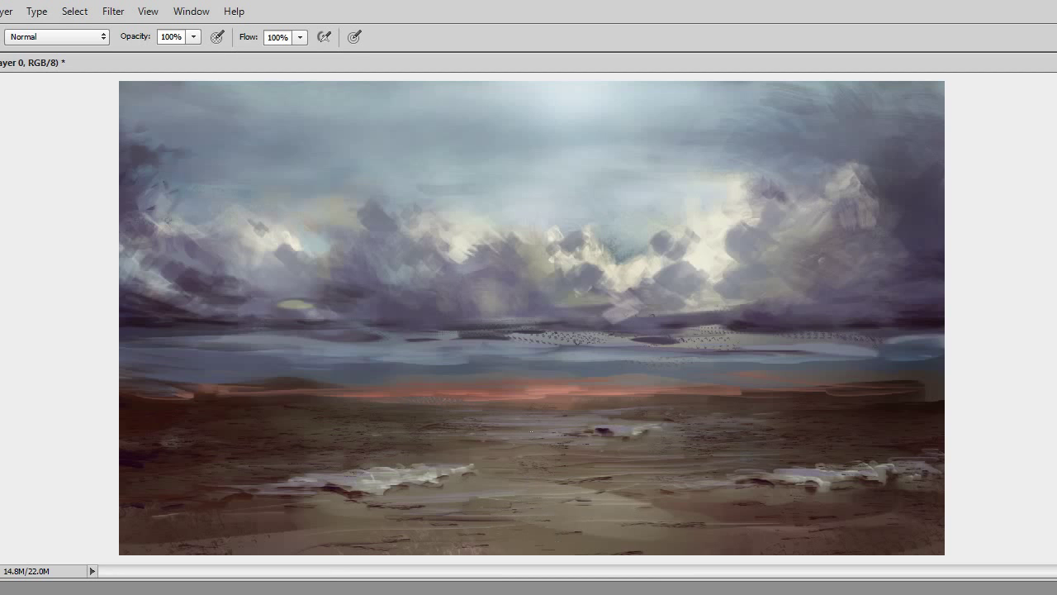
pyautogui.moveTo(591, 545); pyautogui.dragTo(660, 543)
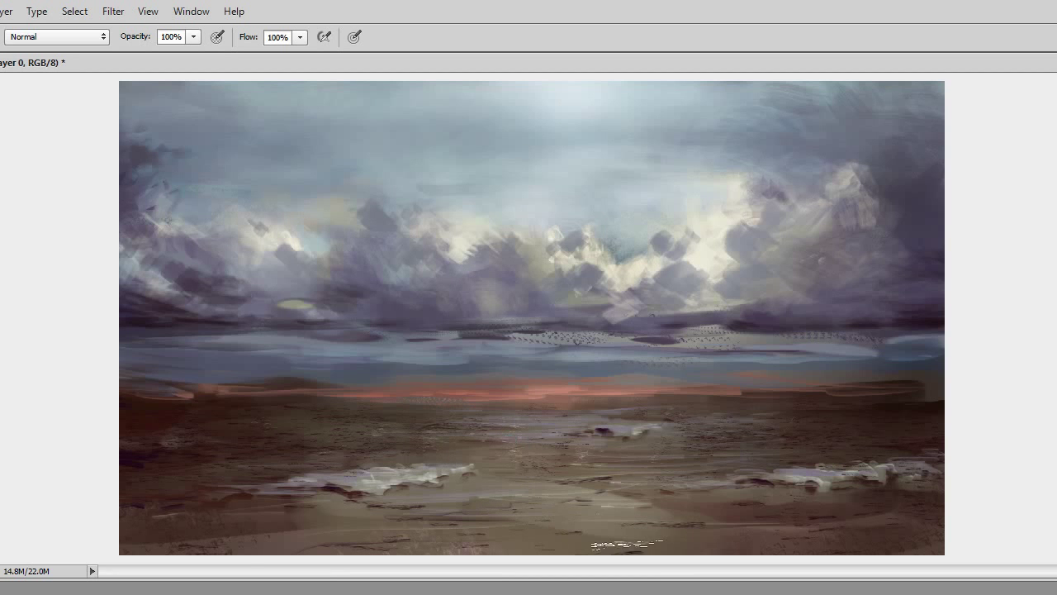
pyautogui.moveTo(656, 451); pyautogui.dragTo(683, 513)
pyautogui.press('h')
pyautogui.rightClick(450, 277)
# Step: With the Mixer Brush, blend and soften the dark horizon band
pyautogui.press('Escape')
pyautogui.hotkey('shift', 'b')
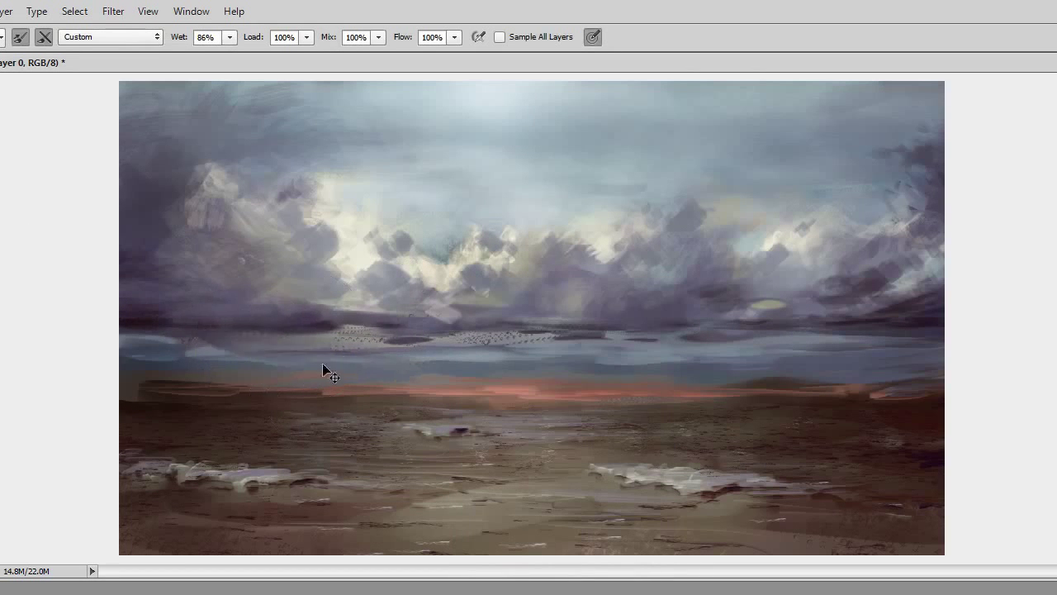
pyautogui.moveTo(360, 322)
pyautogui.mouseDown()
pyautogui.moveTo(425, 309)
pyautogui.moveTo(636, 337)
pyautogui.moveTo(749, 317)
pyautogui.moveTo(887, 337)
pyautogui.mouseUp()
pyautogui.moveTo(165, 345); pyautogui.dragTo(345, 352)
pyautogui.moveTo(411, 391); pyautogui.dragTo(581, 390)
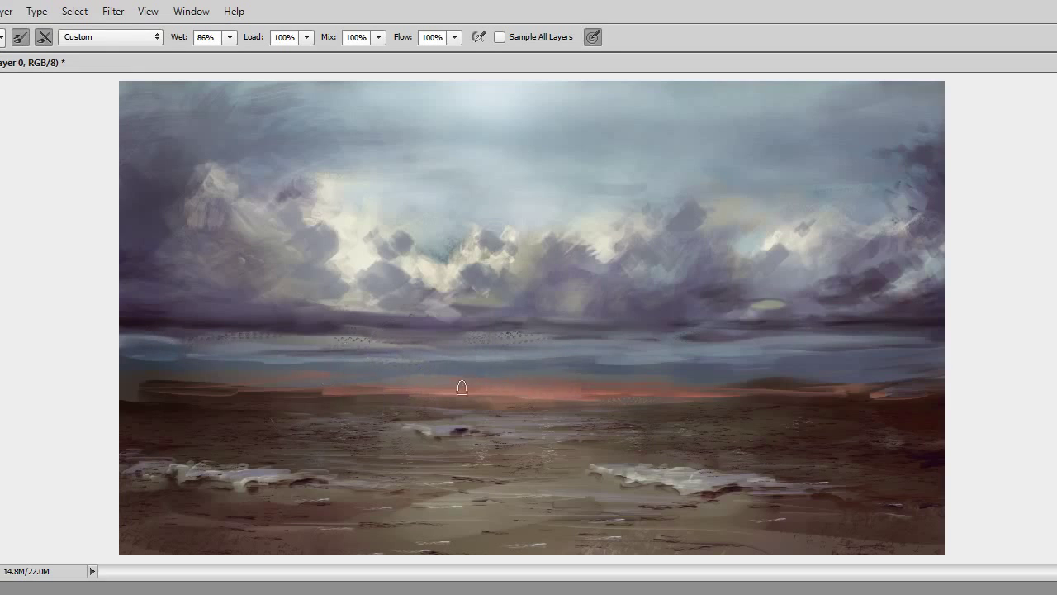
# Step: Blend the left-side, upper and central clouds, mirroring the canvas to check
pyautogui.press('h')
pyautogui.moveTo(155, 335); pyautogui.dragTo(255, 314)
pyautogui.moveTo(149, 297)
pyautogui.mouseDown()
pyautogui.moveTo(286, 278)
pyautogui.moveTo(276, 243)
pyautogui.moveTo(228, 205)
pyautogui.moveTo(154, 225)
pyautogui.moveTo(196, 283)
pyautogui.moveTo(412, 260)
pyautogui.mouseUp()
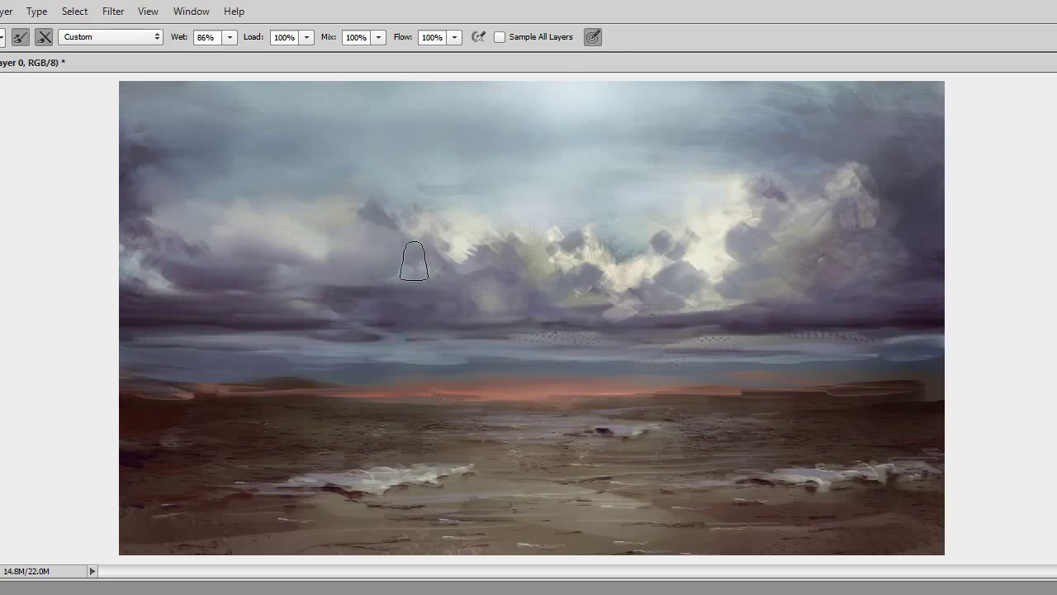
pyautogui.press('h')
pyautogui.moveTo(223, 281)
pyautogui.mouseDown()
pyautogui.moveTo(289, 267)
pyautogui.moveTo(465, 99)
pyautogui.moveTo(309, 193)
pyautogui.moveTo(877, 163)
pyautogui.moveTo(436, 137)
pyautogui.moveTo(265, 184)
pyautogui.moveTo(240, 228)
pyautogui.mouseUp()
pyautogui.press('h')
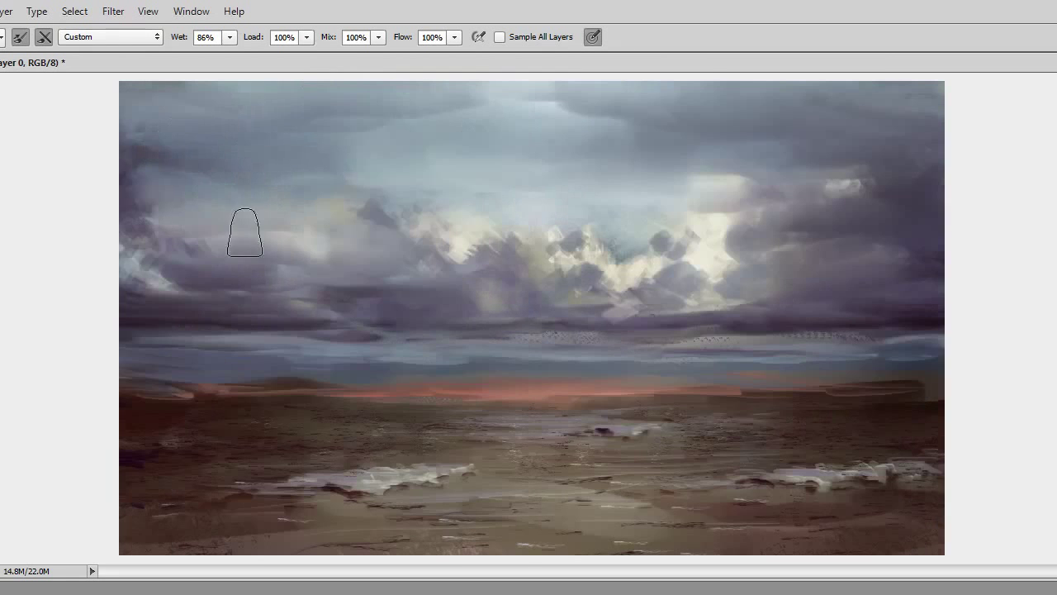
pyautogui.moveTo(665, 270)
pyautogui.mouseDown()
pyautogui.moveTo(542, 201)
pyautogui.moveTo(503, 264)
pyautogui.moveTo(533, 307)
pyautogui.moveTo(407, 300)
pyautogui.moveTo(284, 252)
pyautogui.mouseUp()
pyautogui.press('h')
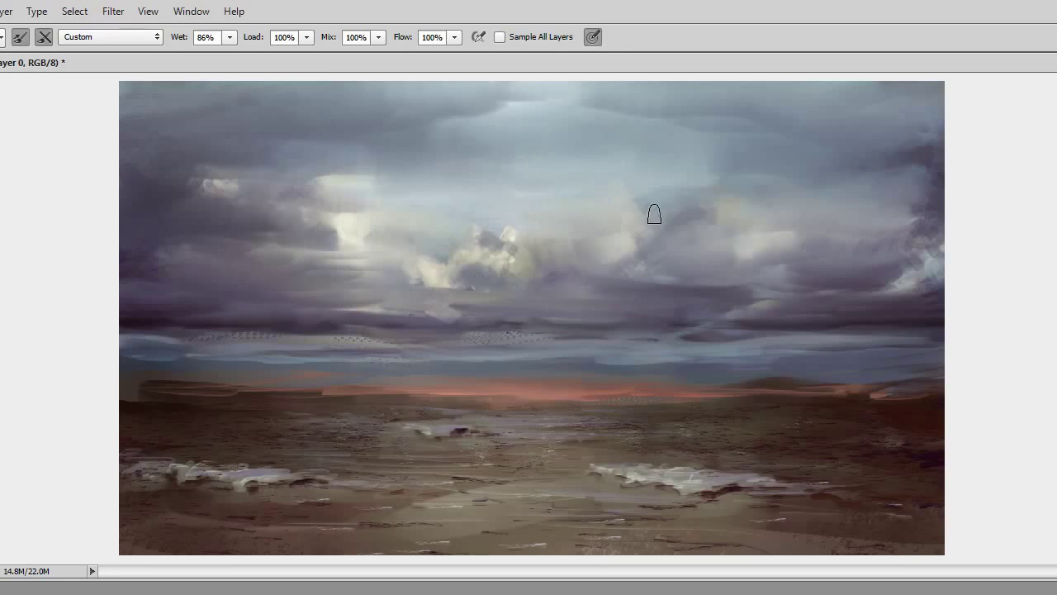
# Step: Smear the central and left white foreground patches into the ground and rework the top-left sky
pyautogui.moveTo(245, 467)
pyautogui.mouseDown()
pyautogui.moveTo(422, 407)
pyautogui.moveTo(726, 487)
pyautogui.moveTo(820, 481)
pyautogui.moveTo(299, 455)
pyautogui.moveTo(333, 493)
pyautogui.mouseUp()
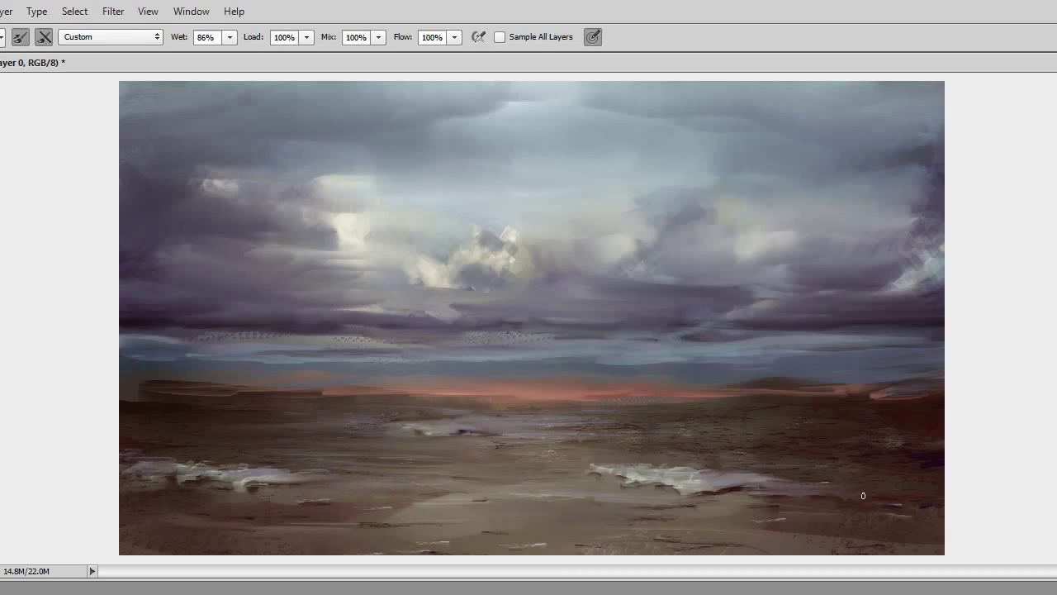
pyautogui.moveTo(828, 479); pyautogui.dragTo(552, 460)
pyautogui.moveTo(155, 473)
pyautogui.mouseDown()
pyautogui.moveTo(181, 475)
pyautogui.moveTo(194, 455)
pyautogui.mouseUp()
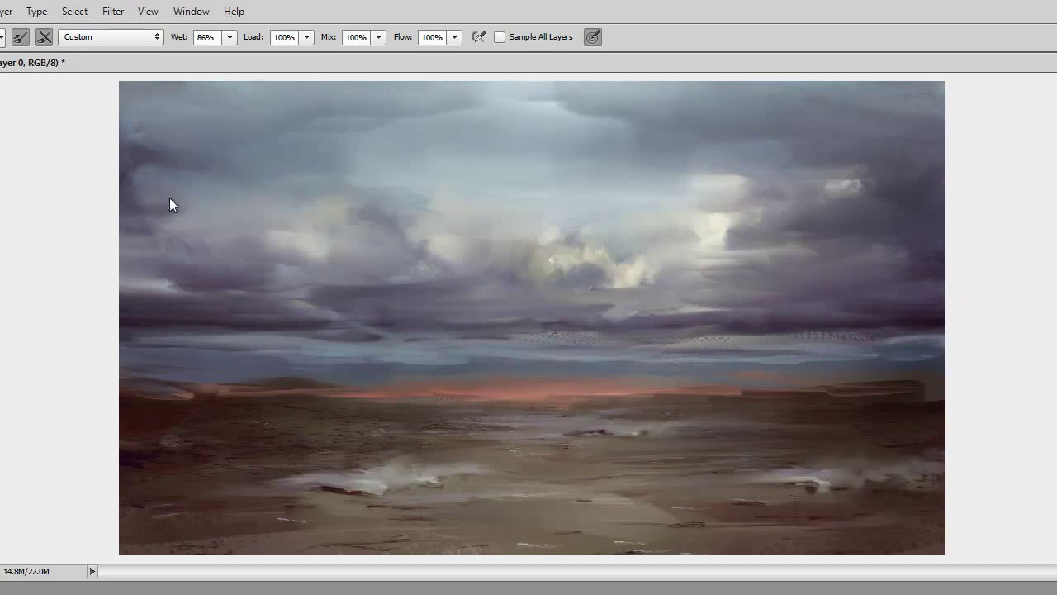
pyautogui.moveTo(170, 203)
pyautogui.mouseDown()
pyautogui.moveTo(141, 118)
pyautogui.moveTo(197, 226)
pyautogui.mouseUp()
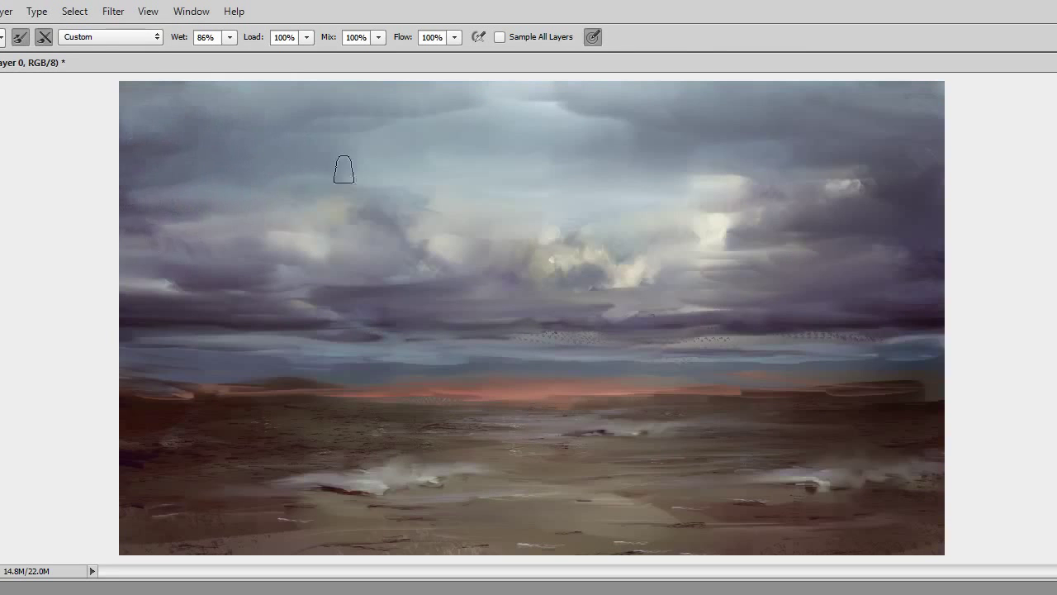
# Step: With a speckled brush preset, paint light texture across the mid-ground and lower foreground
pyautogui.press('b')
pyautogui.rightClick(570, 385)
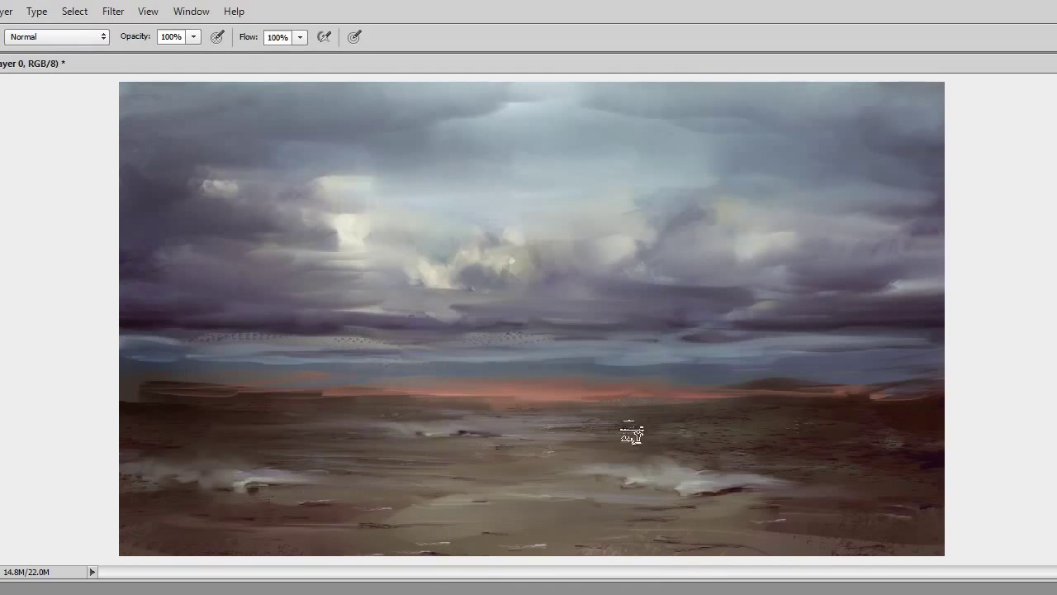
pyautogui.moveTo(412, 470); pyautogui.dragTo(537, 450)
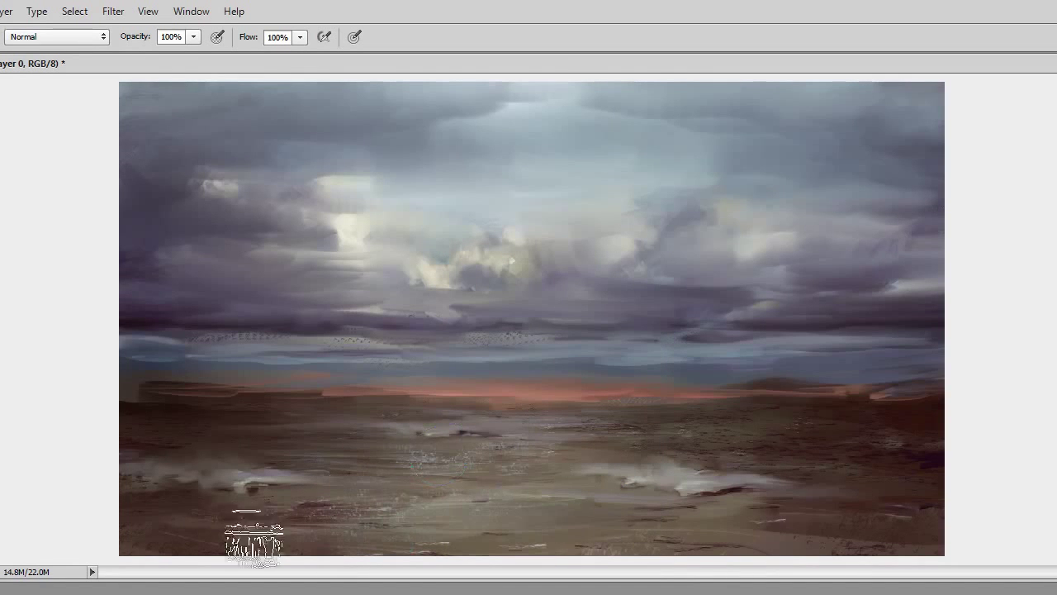
pyautogui.moveTo(556, 503); pyautogui.dragTo(767, 507)
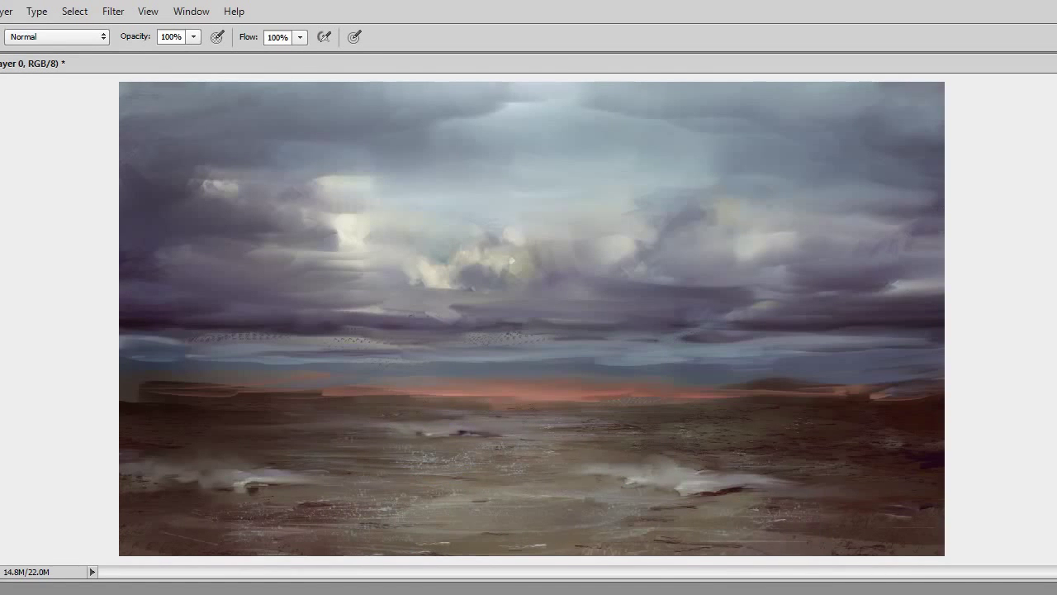
pyautogui.moveTo(807, 457)
pyautogui.mouseDown()
pyautogui.moveTo(887, 446)
pyautogui.moveTo(767, 446)
pyautogui.mouseUp()
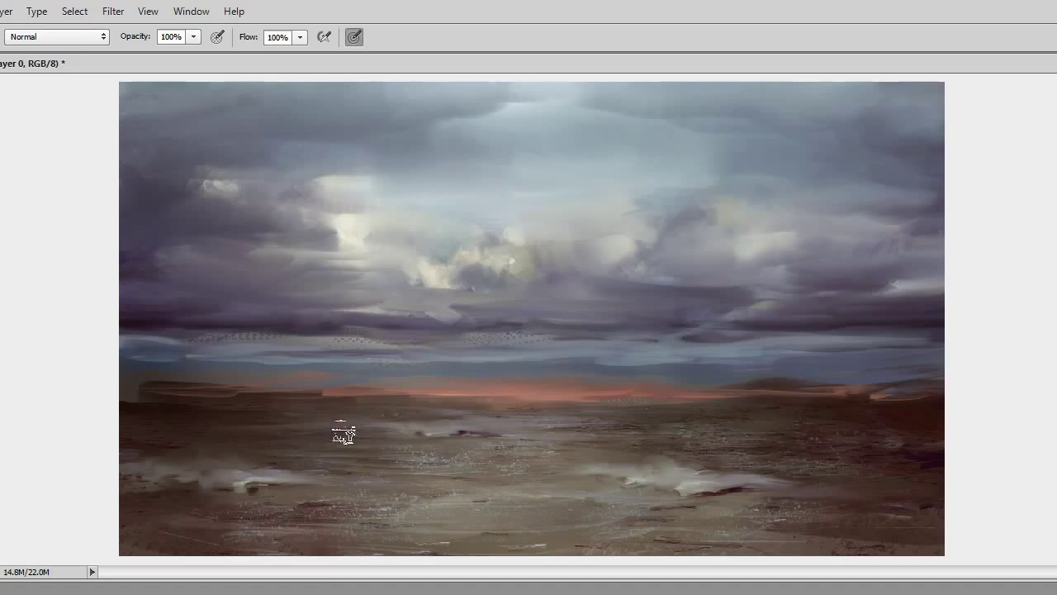
# Step: Paint white foam crests on the waves and a pink highlight along the horizon
pyautogui.moveTo(673, 487)
pyautogui.mouseDown()
pyautogui.moveTo(656, 495)
pyautogui.moveTo(598, 475)
pyautogui.mouseUp()
pyautogui.moveTo(240, 491); pyautogui.dragTo(174, 479)
pyautogui.hotkey('ctrl', 'shift', 'h')
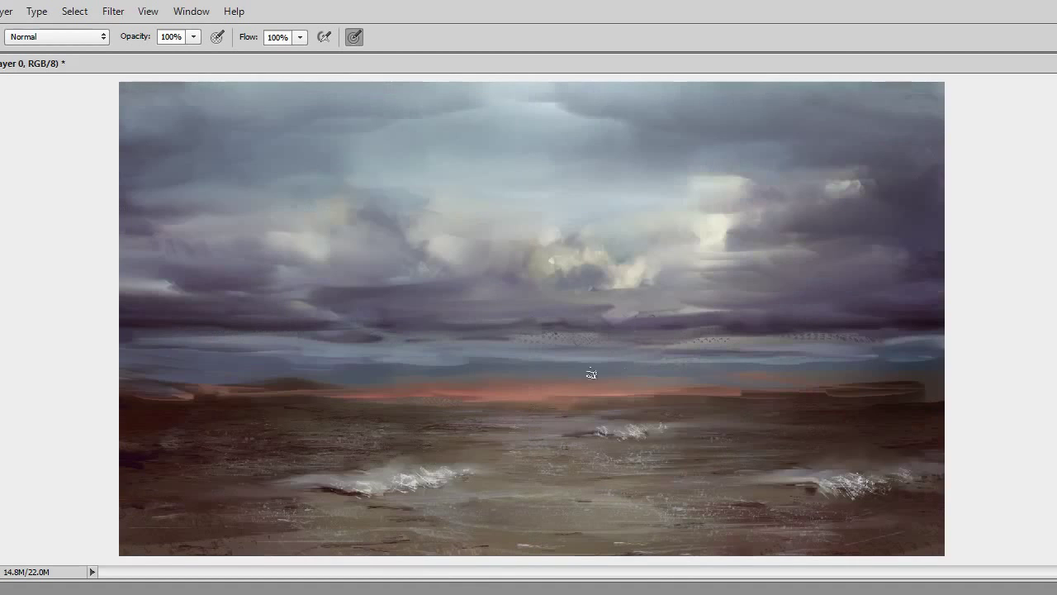
pyautogui.moveTo(532, 394); pyautogui.dragTo(477, 394)
pyautogui.hotkey('ctrl', 'shift', 'h')
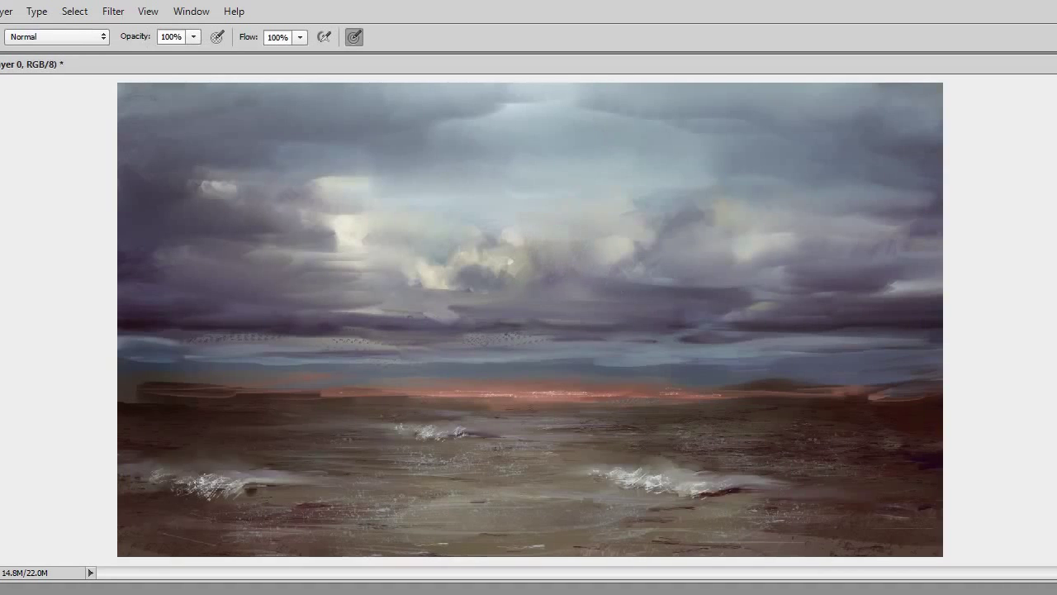
# Step: Repaint the dark band below the horizon end to end and paint a dark seagull in the upper-right sky
pyautogui.rightClick(495, 297)
pyautogui.click(463, 322)
pyautogui.moveTo(743, 403); pyautogui.dragTo(159, 407)
pyautogui.moveTo(876, 407); pyautogui.dragTo(220, 394)
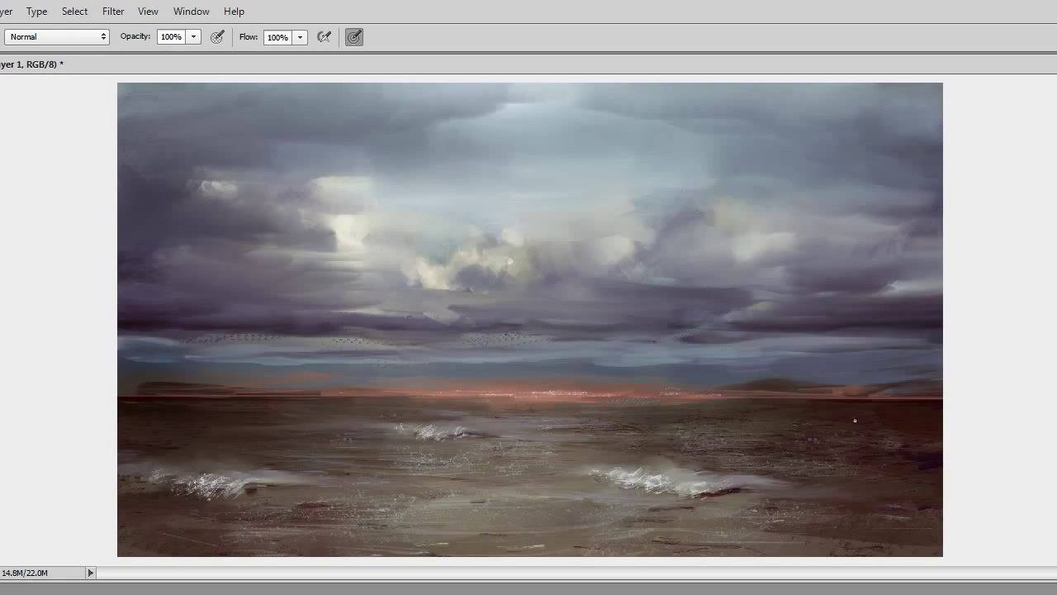
pyautogui.moveTo(687, 125); pyautogui.dragTo(677, 150)
# Step: Nudge the seagull slightly left and down with a free transform
pyautogui.press('e')
pyautogui.press('b')
pyautogui.hotkey('ctrl', 't')
pyautogui.moveTo(731, 165); pyautogui.dragTo(710, 169)
pyautogui.press('Return')
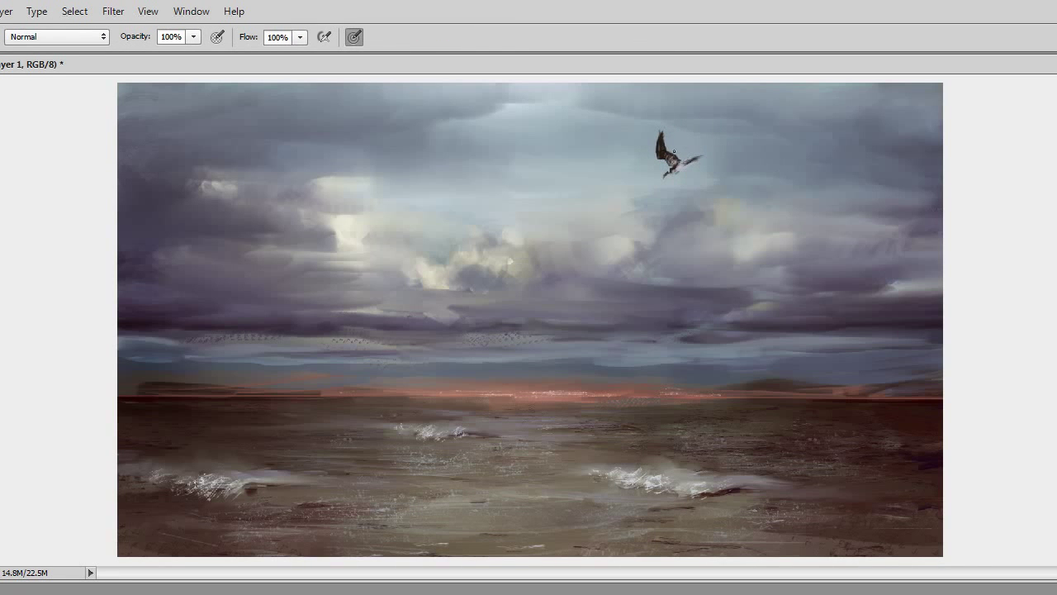
# Step: Refine the seagull's shape by erasing part of it
pyautogui.press('e')
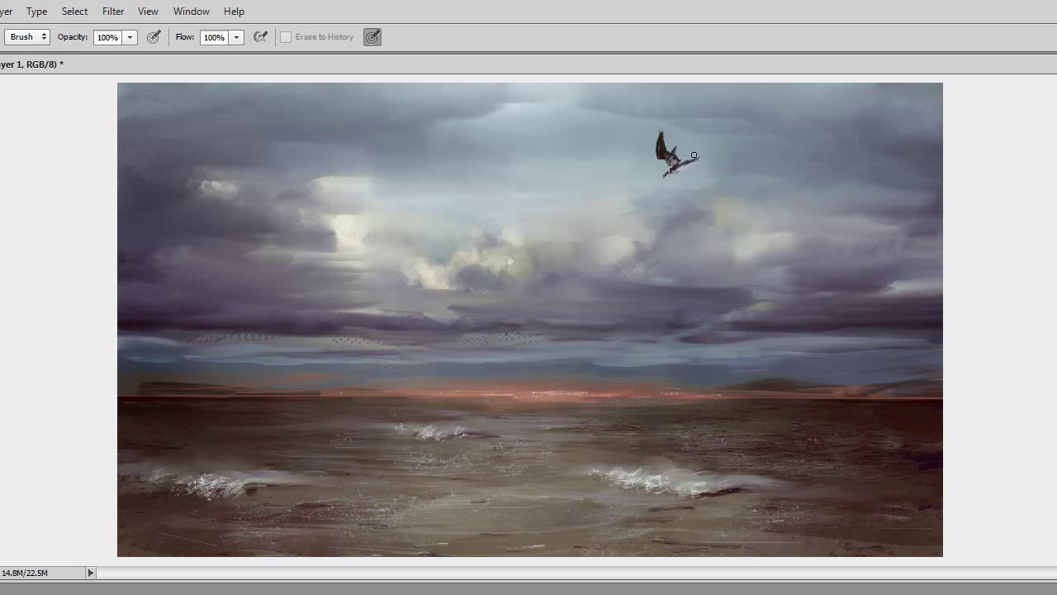
pyautogui.press('b')
pyautogui.press('e')
pyautogui.press('b')
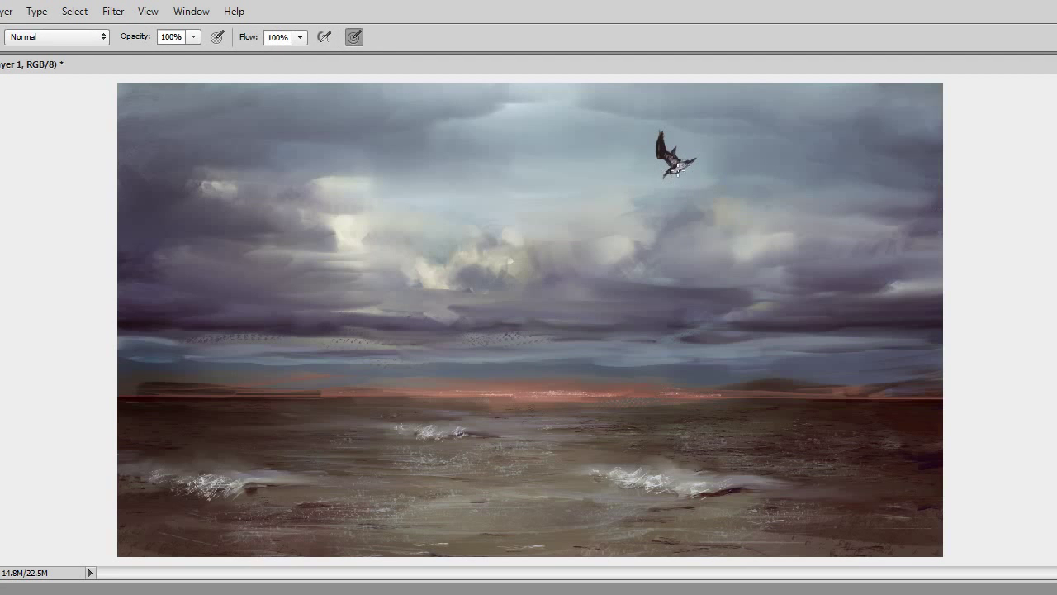
pyautogui.press('e')
pyautogui.click(673, 155)
pyautogui.press('b')
# Step: With a bird-painting brush, paint a smaller second bird below the first and lighten it by erasing
pyautogui.rightClick(627, 208)
pyautogui.scroll(-3, 753, 384)
pyautogui.doubleClick(754, 384)
pyautogui.moveTo(638, 150)
pyautogui.mouseDown()
pyautogui.moveTo(673, 198)
pyautogui.moveTo(652, 195)
pyautogui.mouseUp()
pyautogui.press('e')
pyautogui.press('b')
pyautogui.press('e')
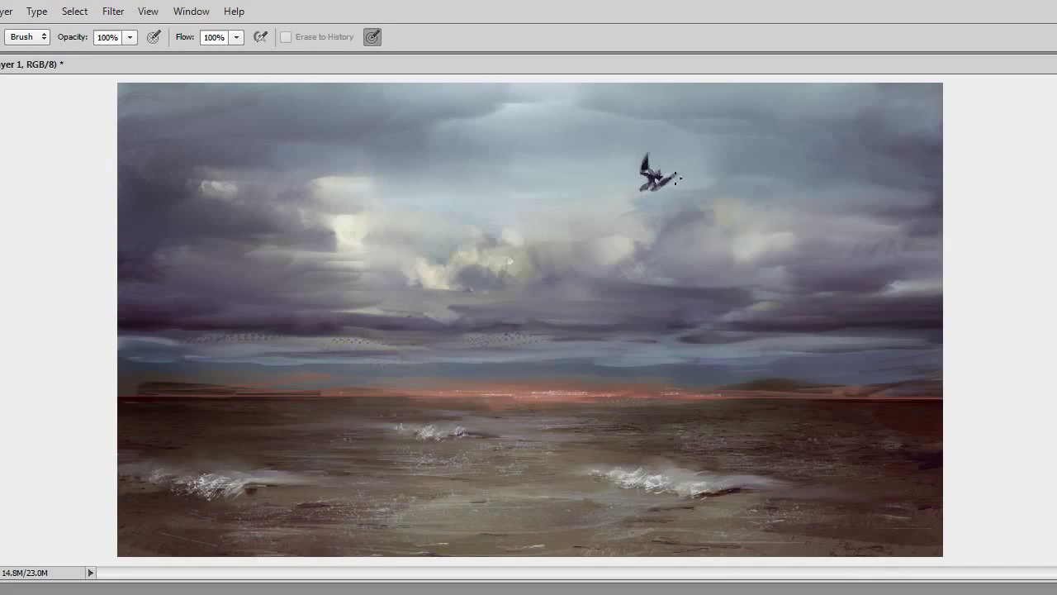
pyautogui.press('b')
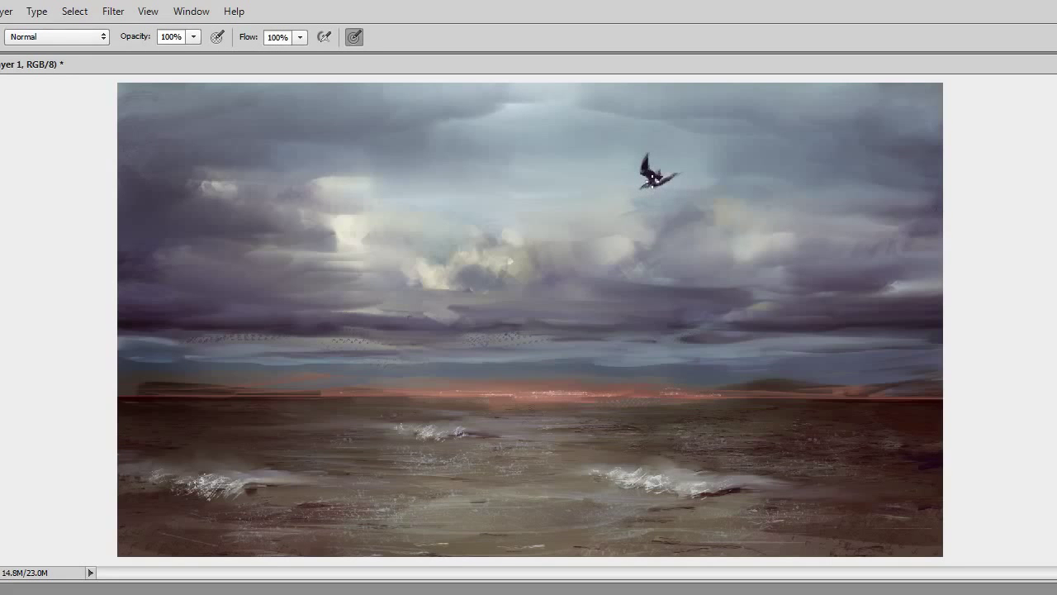
pyautogui.press('e')
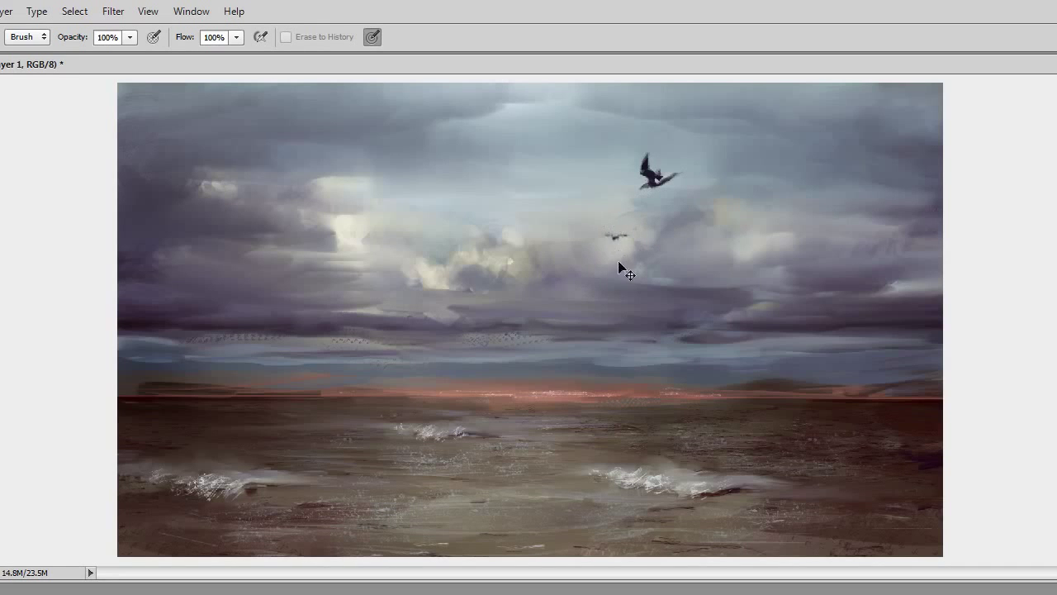
# Step: Repaint the small bird in the sky, alternating brush and eraser
pyautogui.press('b')
pyautogui.moveTo(615, 237); pyautogui.dragTo(618, 241)
pyautogui.press('e')
pyautogui.press('b')
pyautogui.press('e')
pyautogui.press('b')
pyautogui.press('e')
pyautogui.press('b')
# Step: Paint two more small dark birds further right in the sky
pyautogui.moveTo(727, 196); pyautogui.dragTo(752, 210)
pyautogui.press('e')
pyautogui.press('b')
pyautogui.moveTo(727, 200); pyautogui.dragTo(724, 215)
pyautogui.press('e')
pyautogui.press('b')
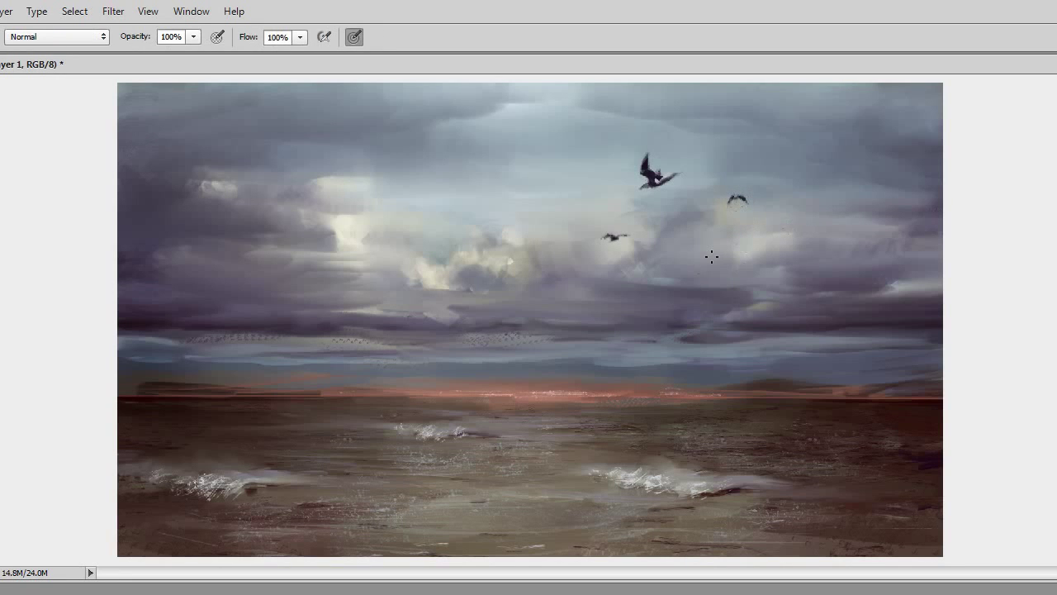
pyautogui.moveTo(708, 252); pyautogui.dragTo(719, 251)
pyautogui.press('e')
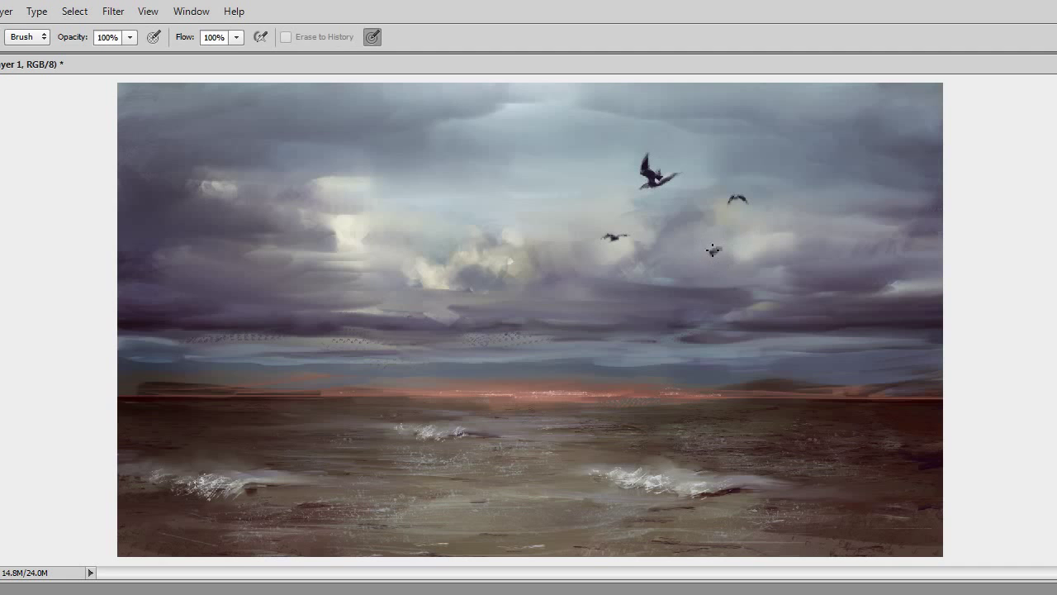
pyautogui.press('b')
# Step: Paint another dark bird lower right, refining it with brush and eraser
pyautogui.moveTo(728, 288); pyautogui.dragTo(741, 282)
pyautogui.press('e')
pyautogui.press('b')
pyautogui.press('e')
pyautogui.press('b')
pyautogui.press('e')
pyautogui.press('b')
pyautogui.moveTo(731, 285); pyautogui.dragTo(746, 283)
pyautogui.press('e')
pyautogui.press('b')
pyautogui.press('e')
pyautogui.press('b')
pyautogui.press('e')
pyautogui.press('b')
# Step: With a feather-like brush preset, paint a light feathery stroke in the central clouds
pyautogui.rightClick(388, 248)
pyautogui.rightClick(456, 289)
pyautogui.rightClick(450, 238)
pyautogui.rightClick(486, 237)
pyautogui.moveTo(450, 264); pyautogui.dragTo(420, 289)
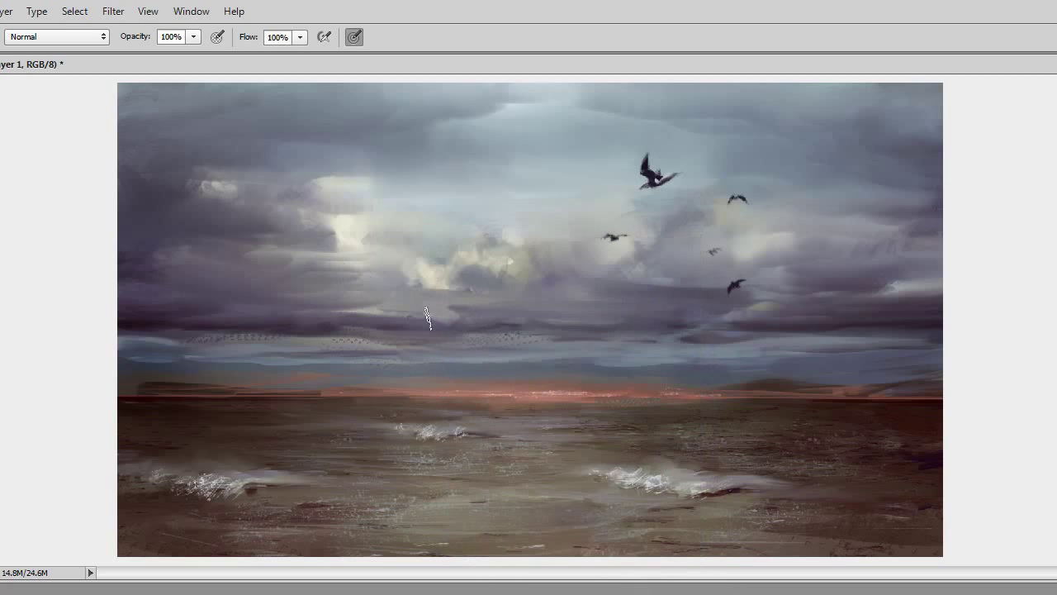
# Step: Undo the feathery stroke and dab two small light touches into the central clouds
pyautogui.hotkey('ctrl', 'z')
pyautogui.rightClick(450, 265)
pyautogui.scroll(-10, 648, 537)
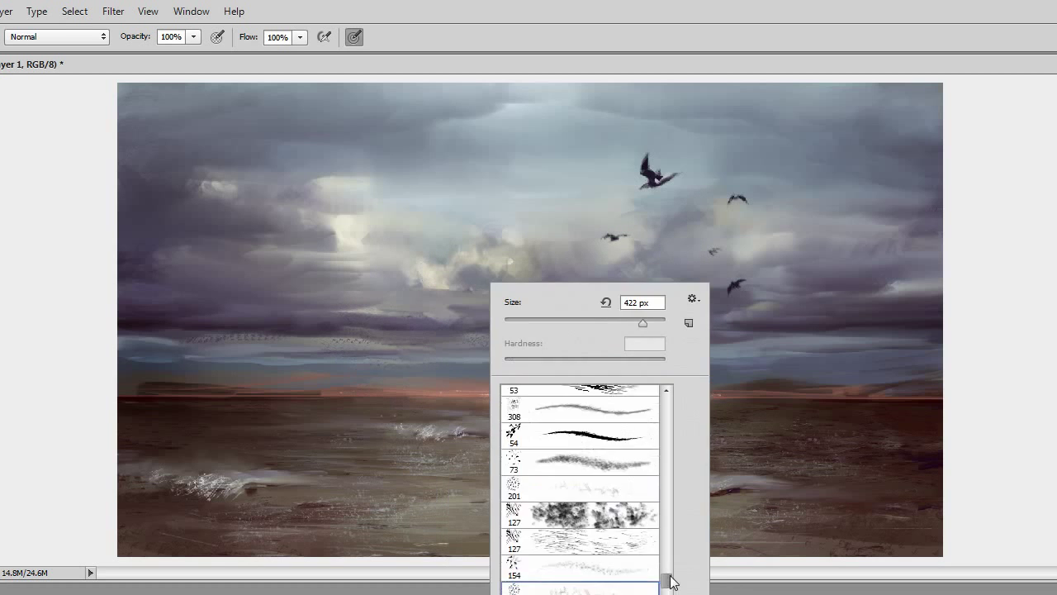
pyautogui.click(430, 302)
pyautogui.rightClick(425, 289)
pyautogui.hotkey('ctrl', 'z')
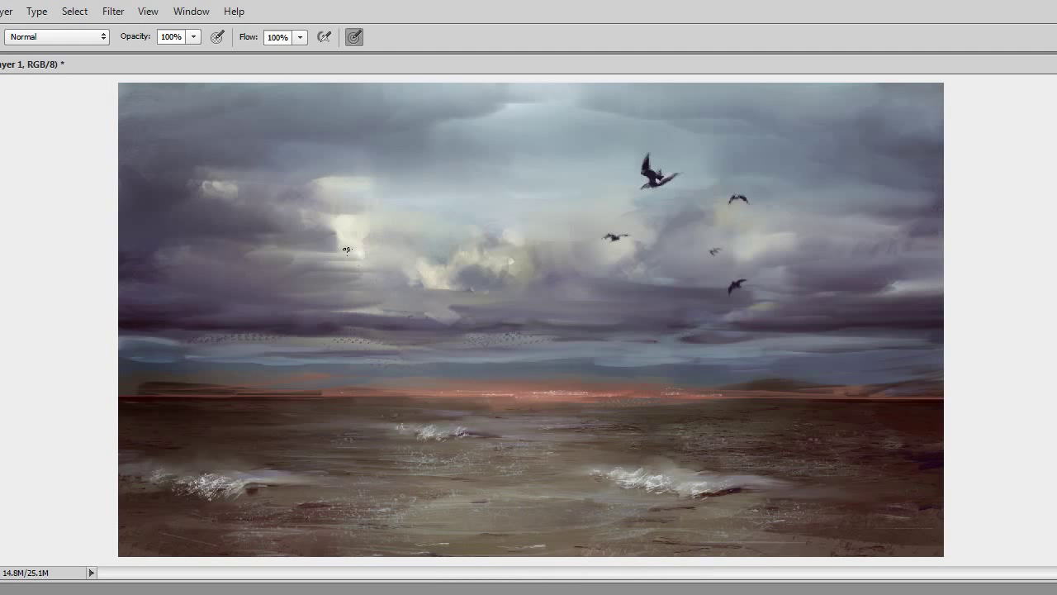
pyautogui.click(401, 246)
pyautogui.click(413, 277)
# Step: Brush a faint bright stroke over the sea and a short light stroke at the left wave's end, mirroring to review
pyautogui.hotkey('ctrl', 'shift', 'h')
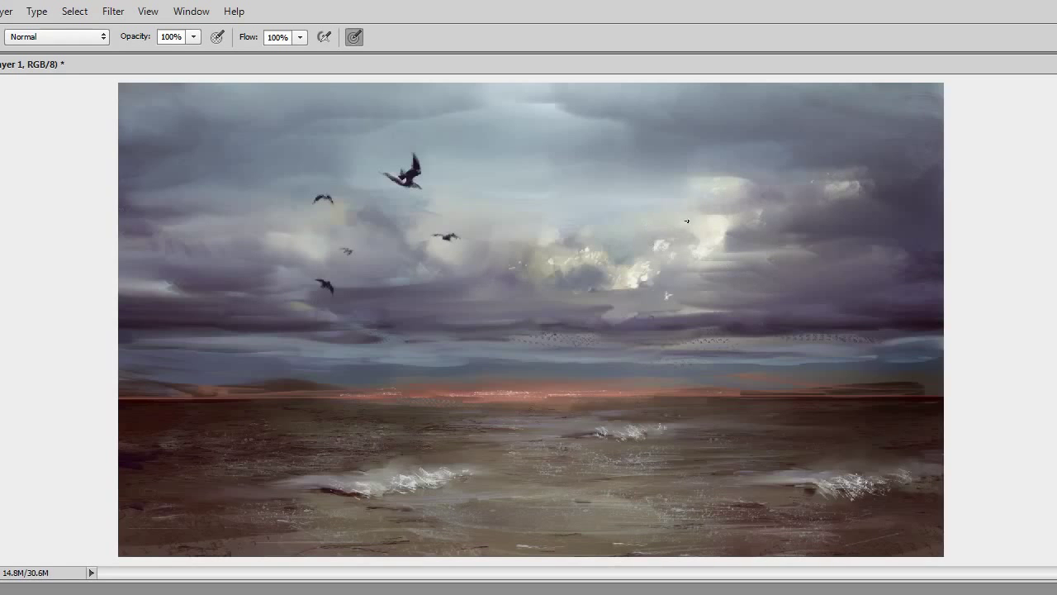
pyautogui.hotkey('ctrl', 'shift', 'h')
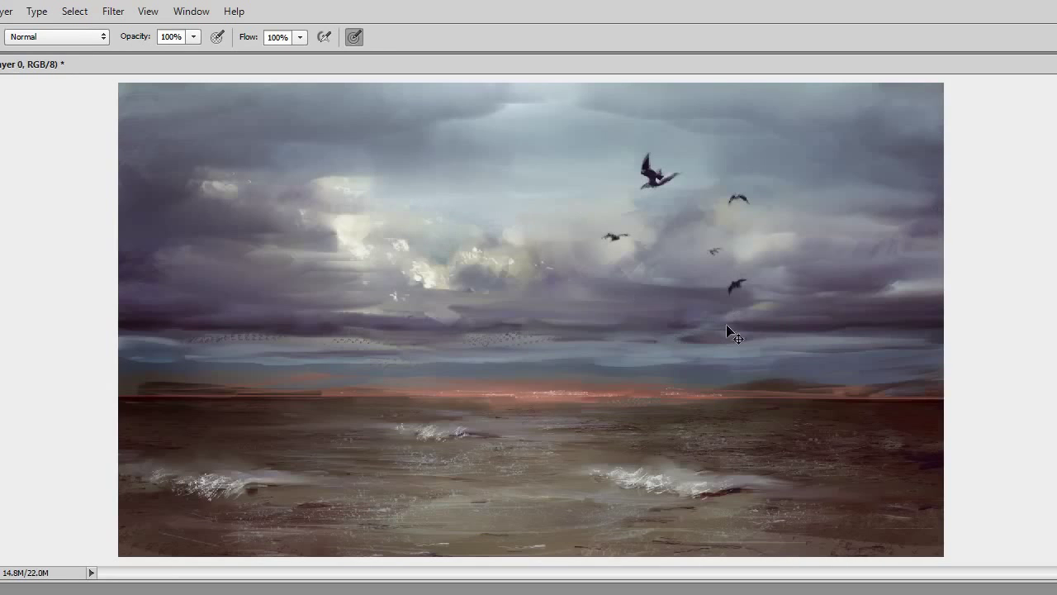
pyautogui.press('e')
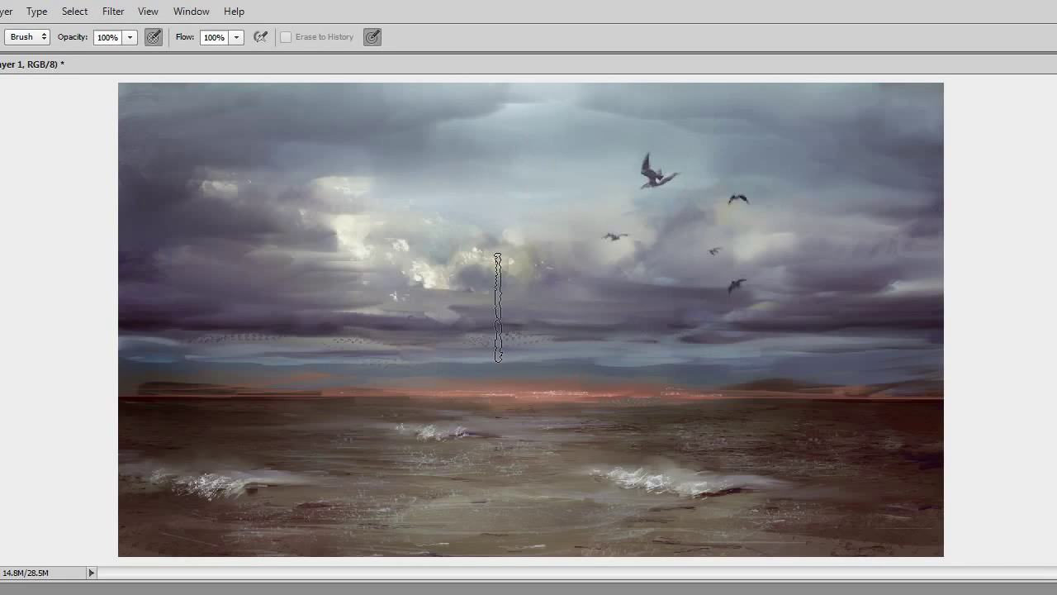
pyautogui.hotkey('ctrl', 'shift', 'h')
pyautogui.hotkey('ctrl', 'shift', 'h')
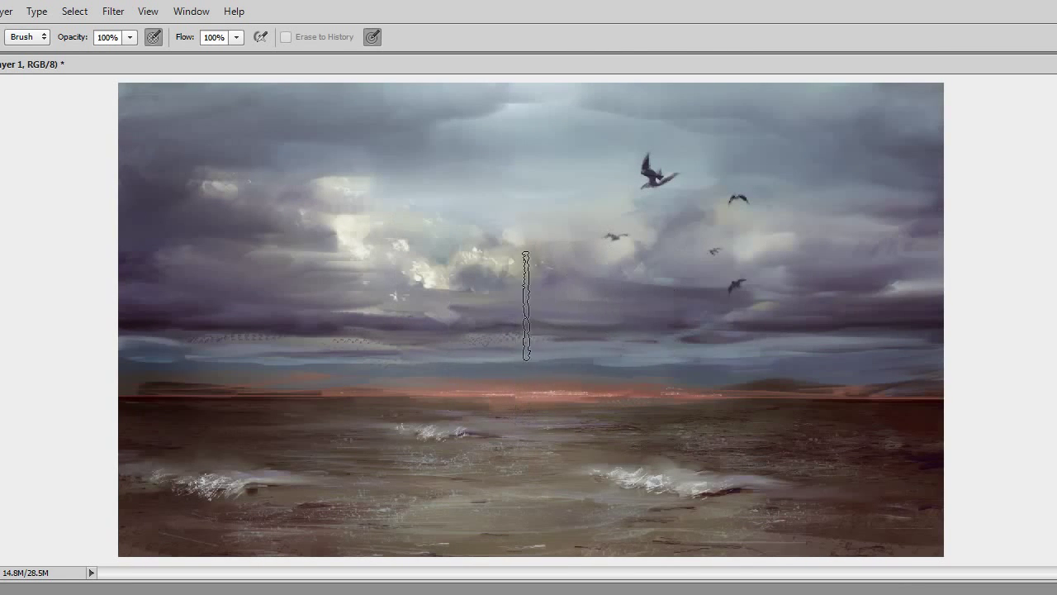
pyautogui.press('b')
pyautogui.moveTo(769, 458); pyautogui.dragTo(629, 448)
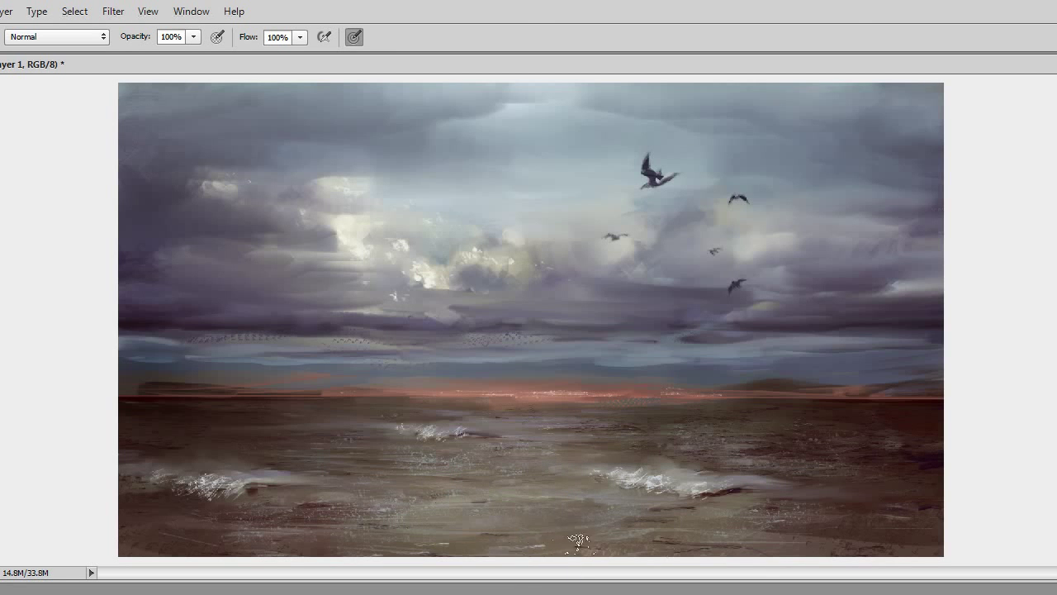
pyautogui.hotkey('ctrl', 'shift', 'h')
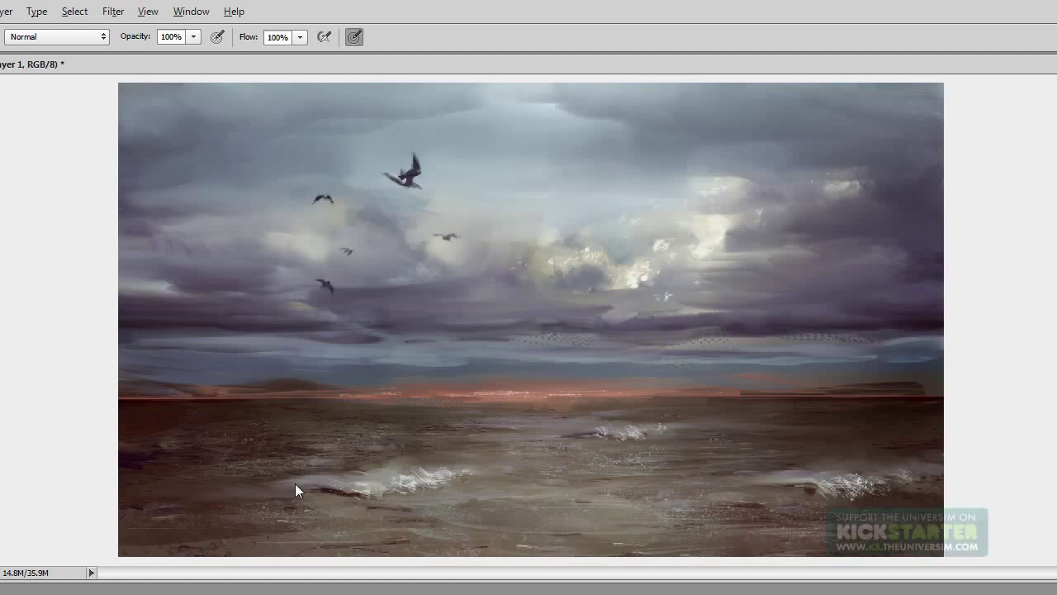
pyautogui.moveTo(280, 478); pyautogui.dragTo(231, 484)
pyautogui.hotkey('ctrl', 'shift', 'h')
pyautogui.rightClick(545, 372)
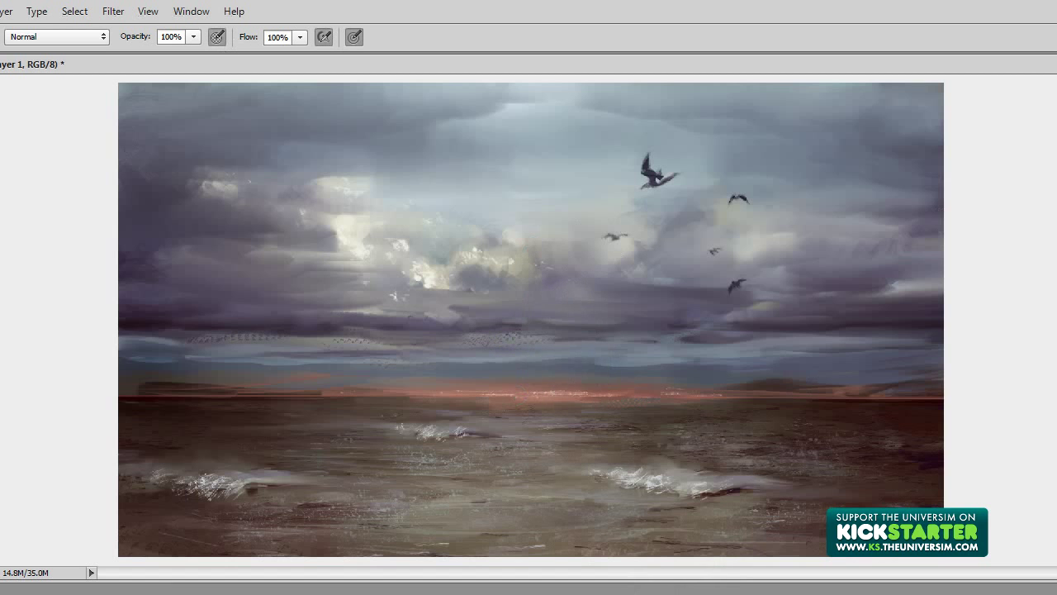
pyautogui.hotkey('ctrl', 'shift', 'h')
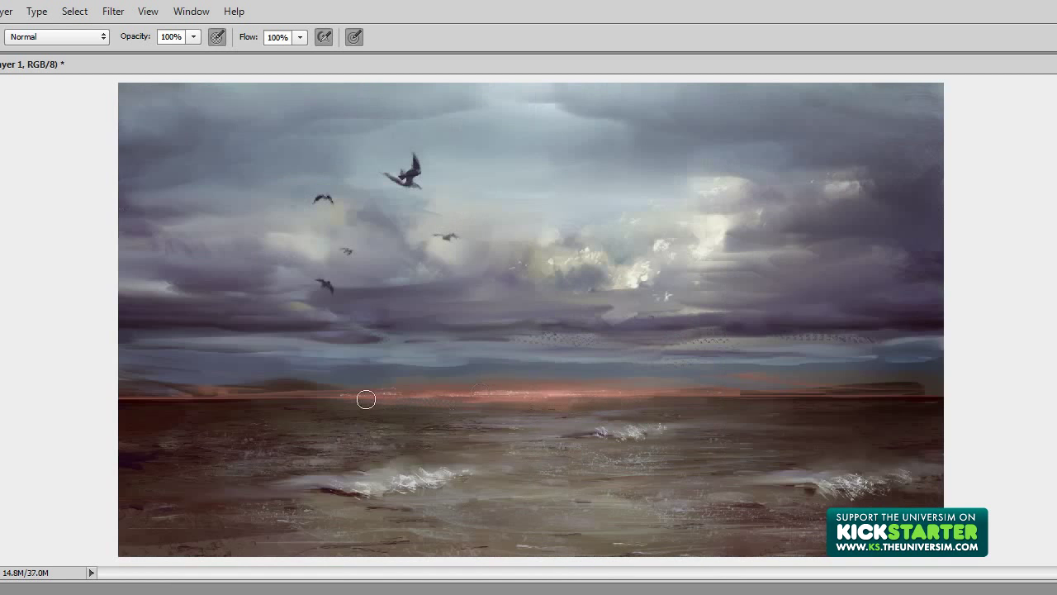
# Step: Lasso the lower-right wave and nudge it slightly with Free Transform
pyautogui.hotkey('ctrl', 'shift', 'h')
pyautogui.press('l')
pyautogui.moveTo(518, 469); pyautogui.dragTo(495, 475)
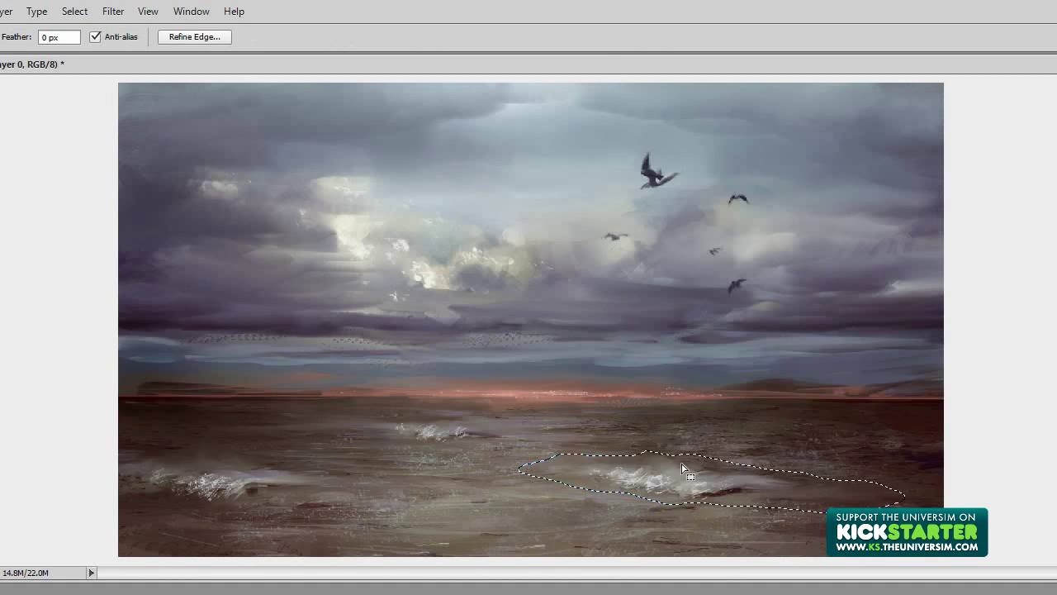
pyautogui.hotkey('ctrl', 't')
pyautogui.moveTo(854, 491); pyautogui.dragTo(859, 494)
pyautogui.press('Return')
pyautogui.hotkey('ctrl', 'd')
# Step: Paint a straight horizon line with a small brush, airbrush build-up off, and revise it
pyautogui.press('b')
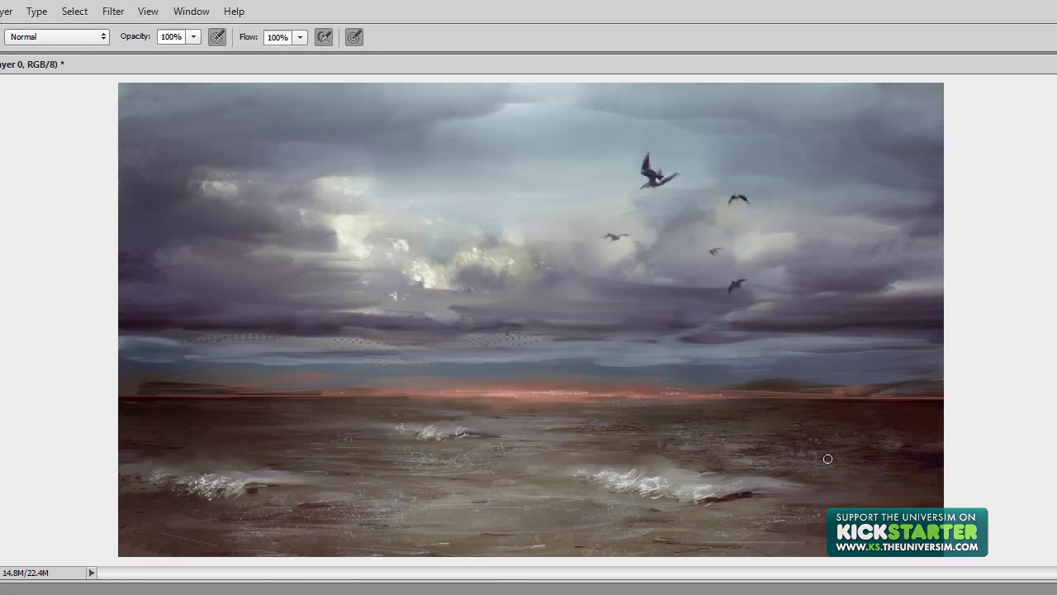
pyautogui.press('[')
pyautogui.press('[')
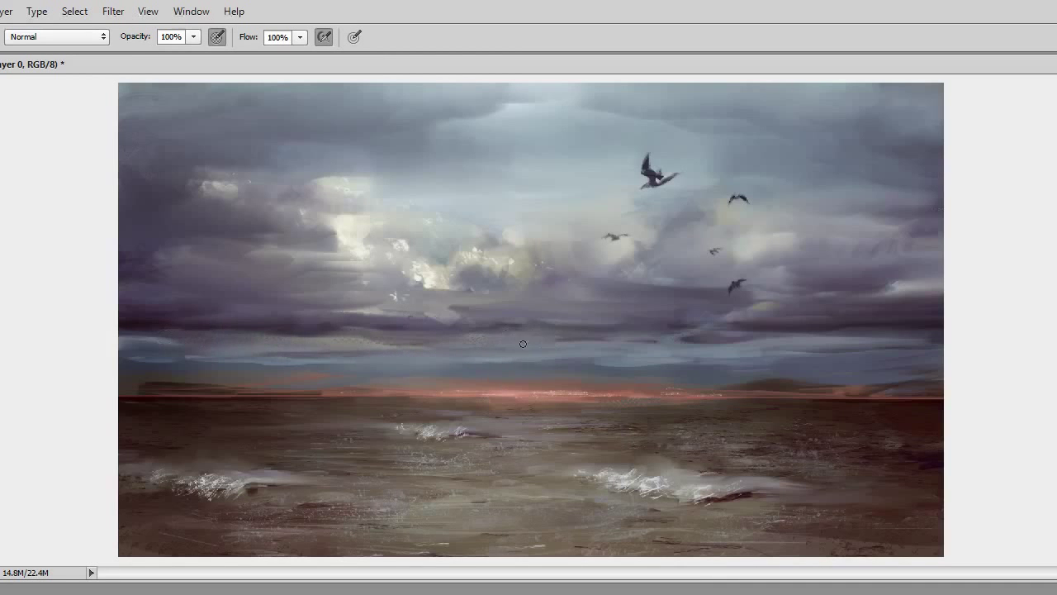
pyautogui.press('h')
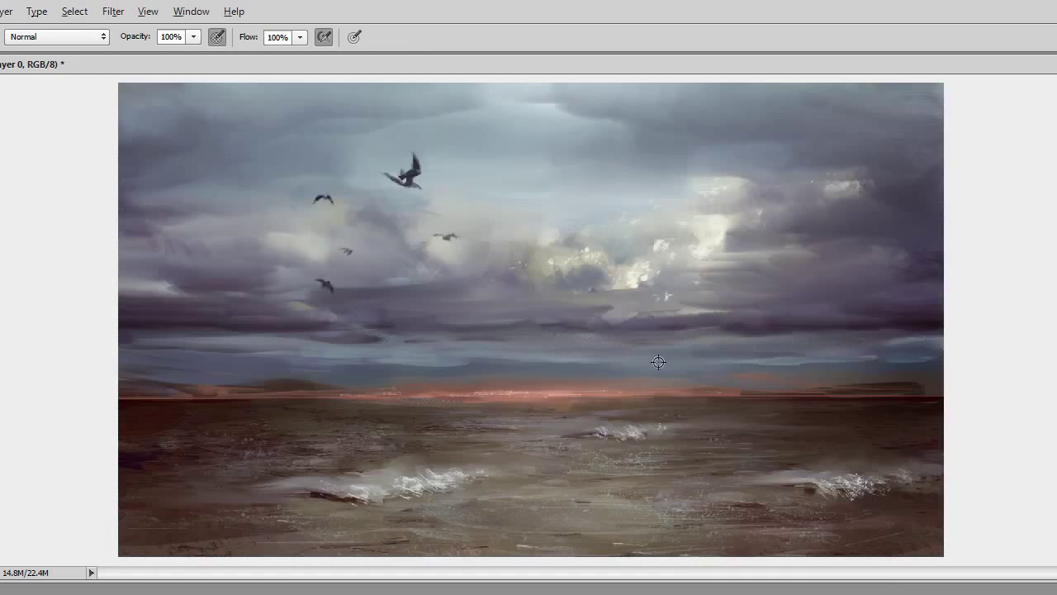
pyautogui.hotkey('shift', 'alt', 'p')
pyautogui.moveTo(256, 398); pyautogui.dragTo(944, 398)
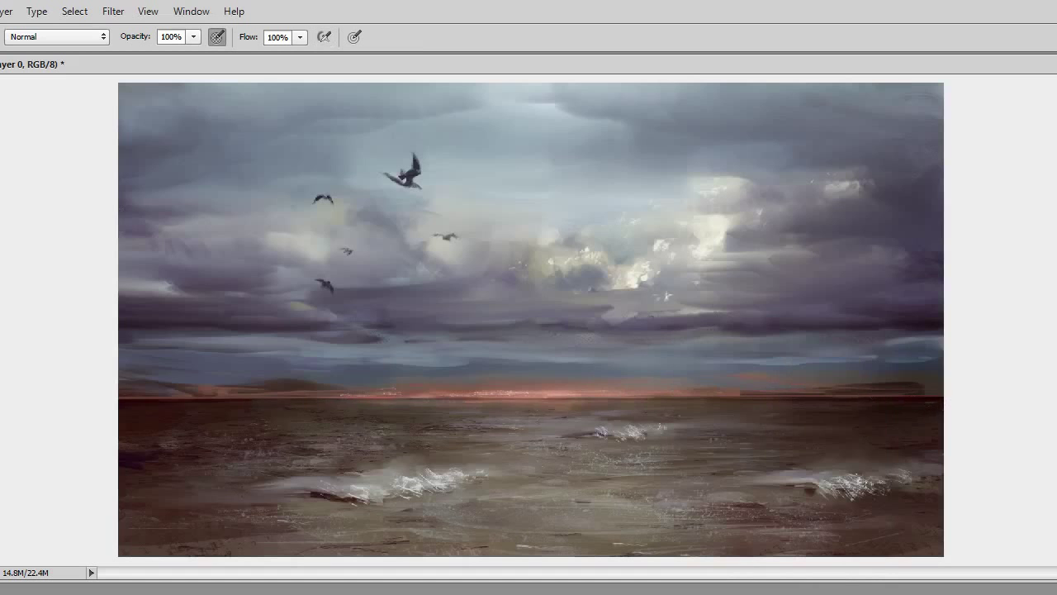
pyautogui.moveTo(700, 398)
pyautogui.mouseDown()
pyautogui.moveTo(118, 398)
pyautogui.moveTo(630, 406)
pyautogui.mouseUp()
pyautogui.hotkey('ctrl', 'alt', 'z')
pyautogui.hotkey('ctrl', 'shift', 'z')
# Step: Paint a light blue streak just above the horizon, then mirror-check the canvas
pyautogui.press('e')
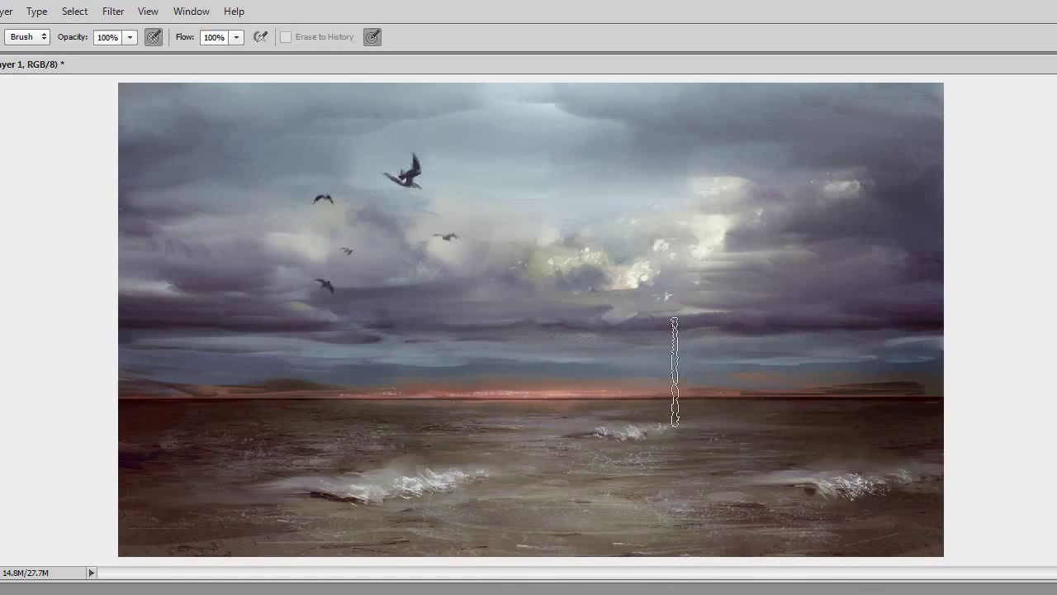
pyautogui.hotkey('ctrl', 'alt', 'h')
pyautogui.hotkey('ctrl', 'e')
pyautogui.press('b')
pyautogui.rightClick(549, 325)
pyautogui.press('Escape')
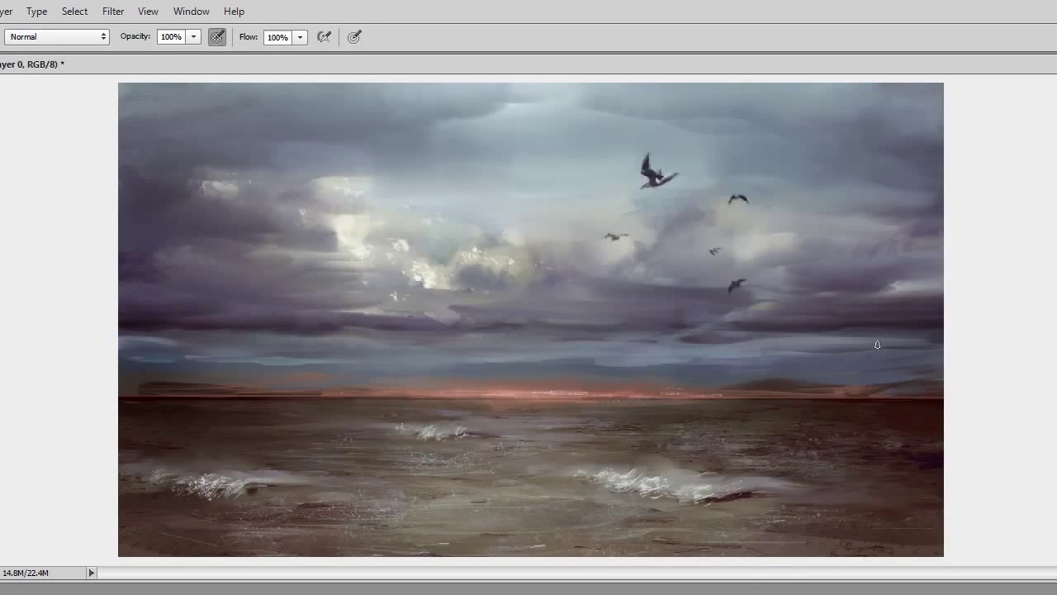
pyautogui.moveTo(190, 360); pyautogui.dragTo(724, 361)
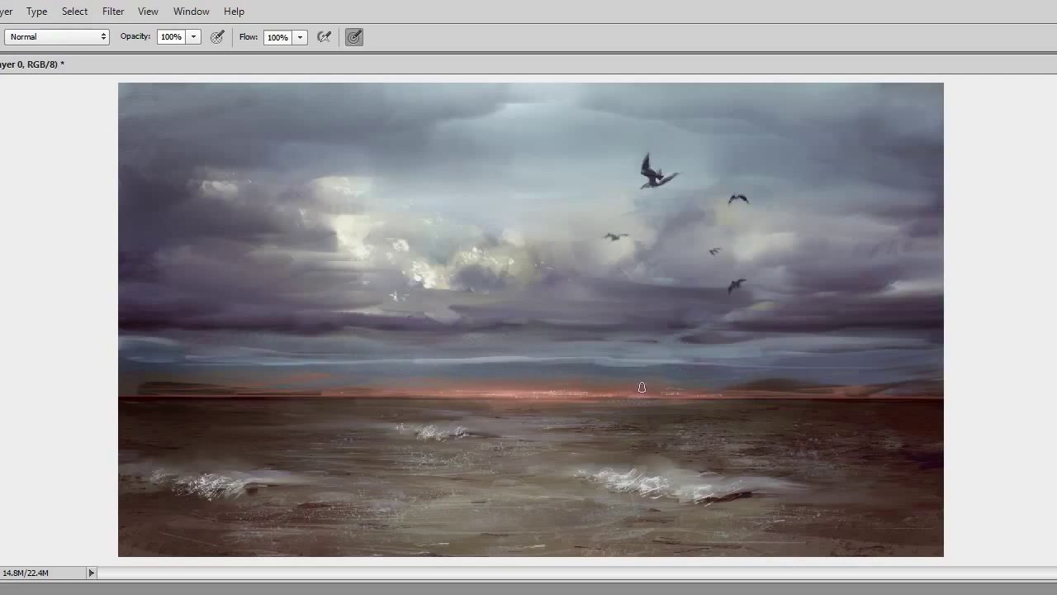
pyautogui.hotkey('ctrl', 'shift', 'h')
pyautogui.hotkey('shift', 'b')
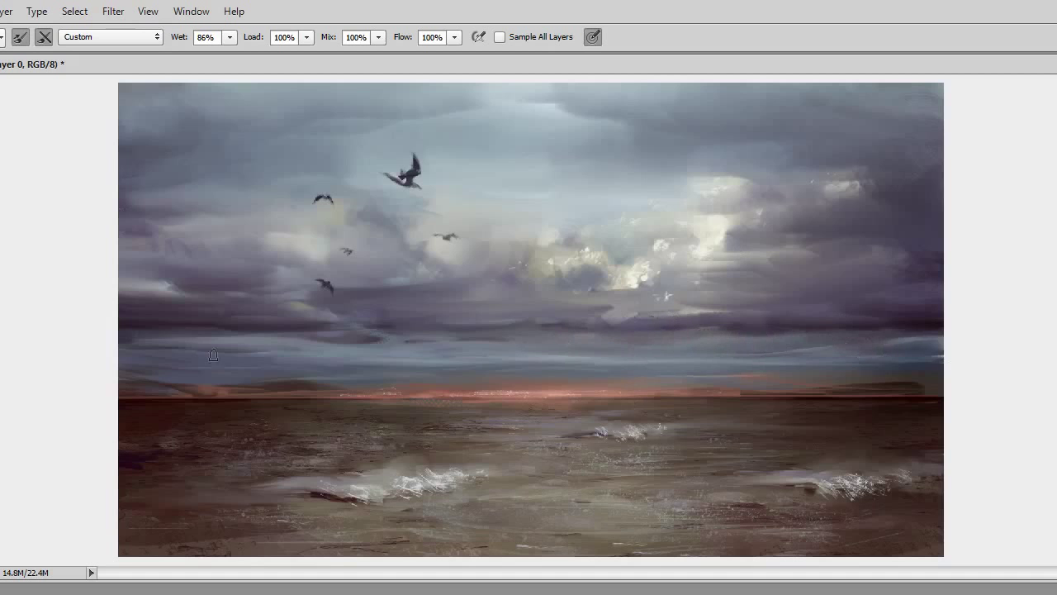
# Step: Mirror-check the canvas and ready the Wet 86% Mixer Brush for blending above the horizon
pyautogui.hotkey('ctrl', 'shift', 'h')
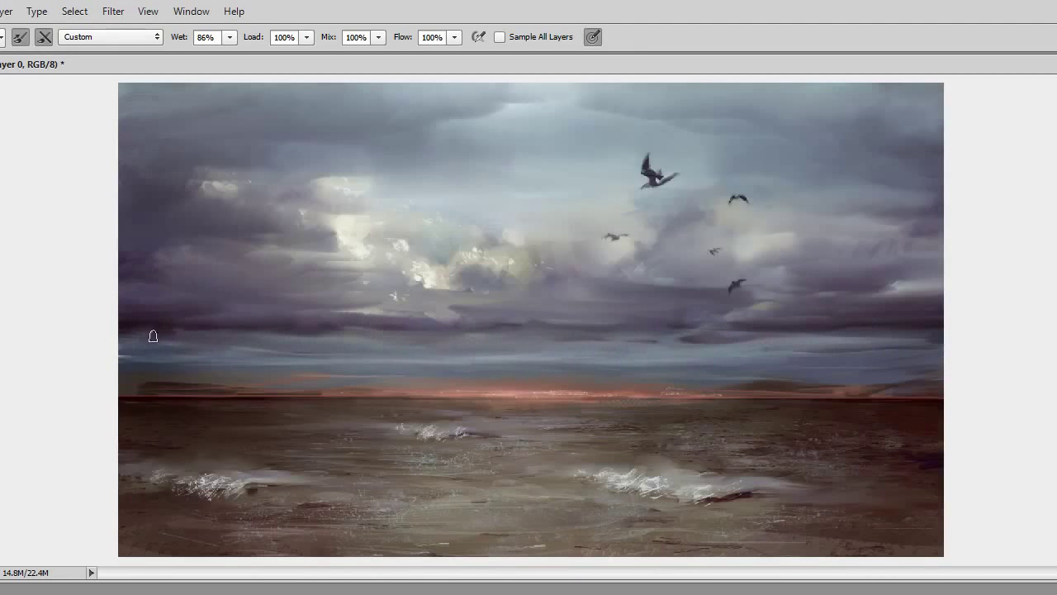
pyautogui.hotkey('ctrl', 'shift', 'h')
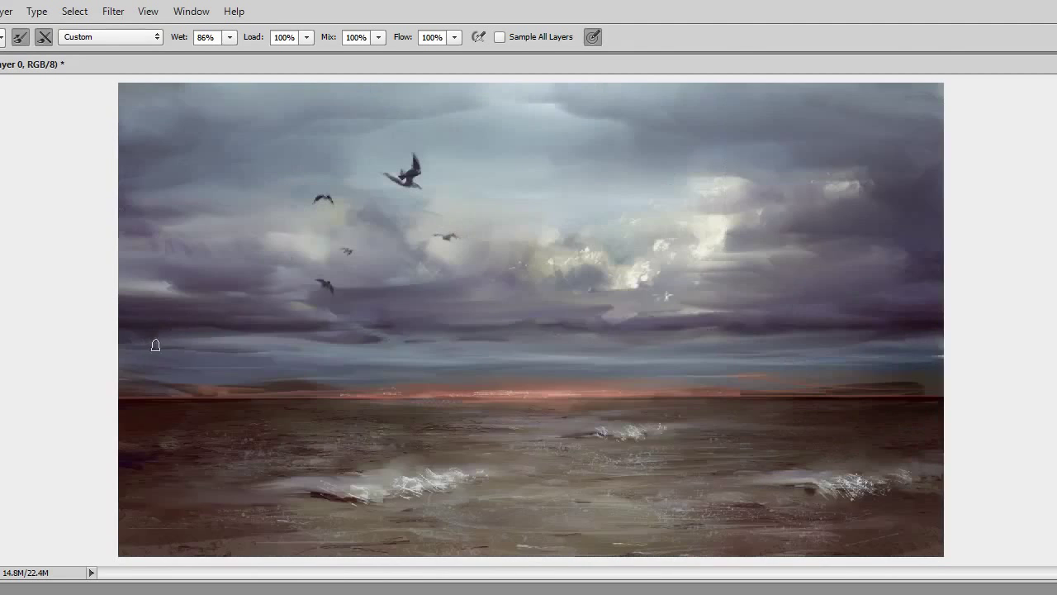
pyautogui.hotkey('ctrl', 'shift', 'h')
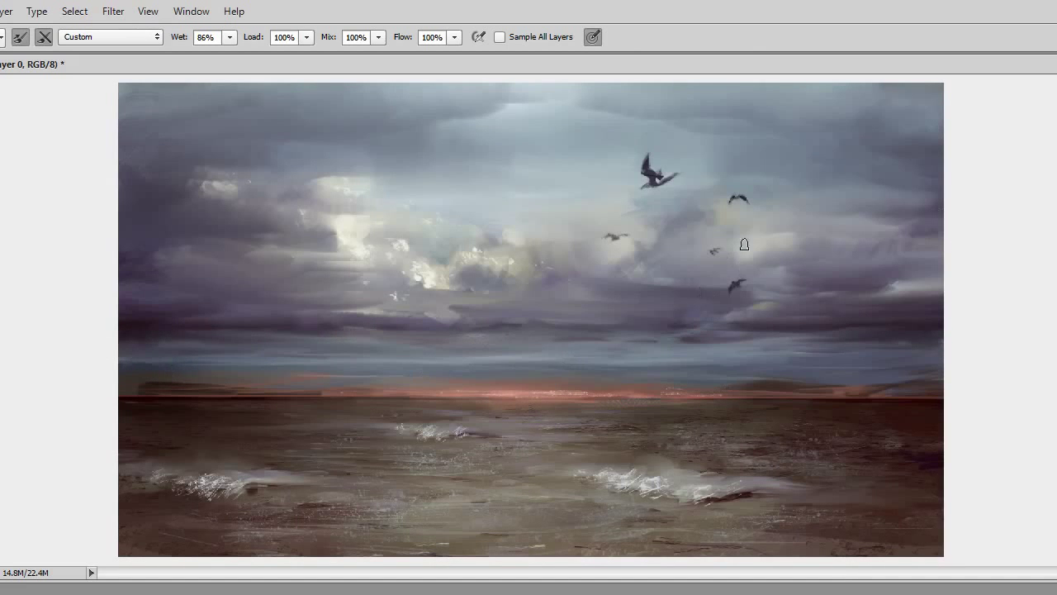
pyautogui.hotkey('shift', 'b')
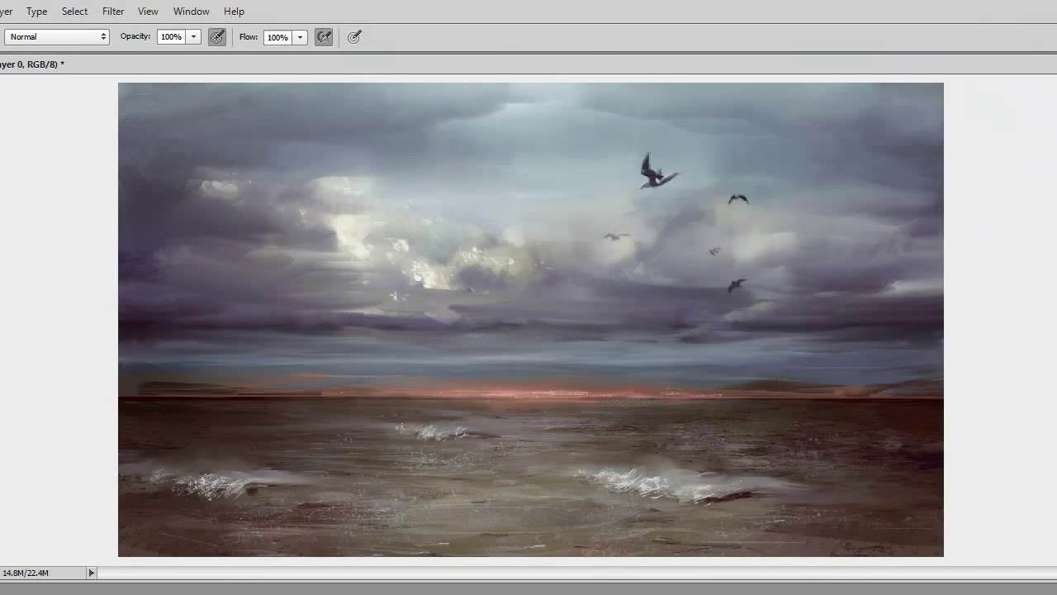
pyautogui.hotkey('shift', 'b')
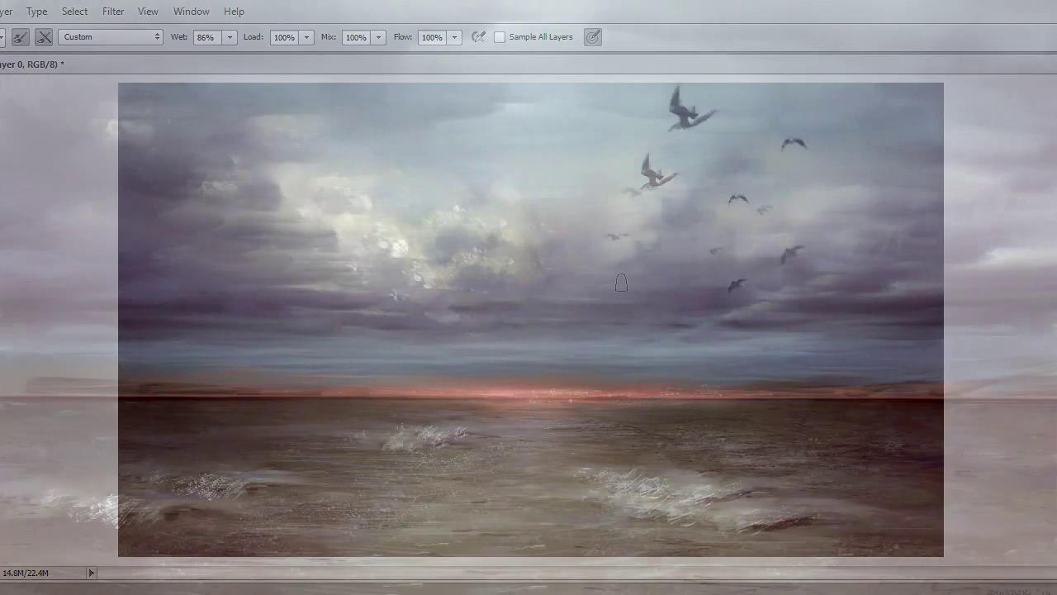